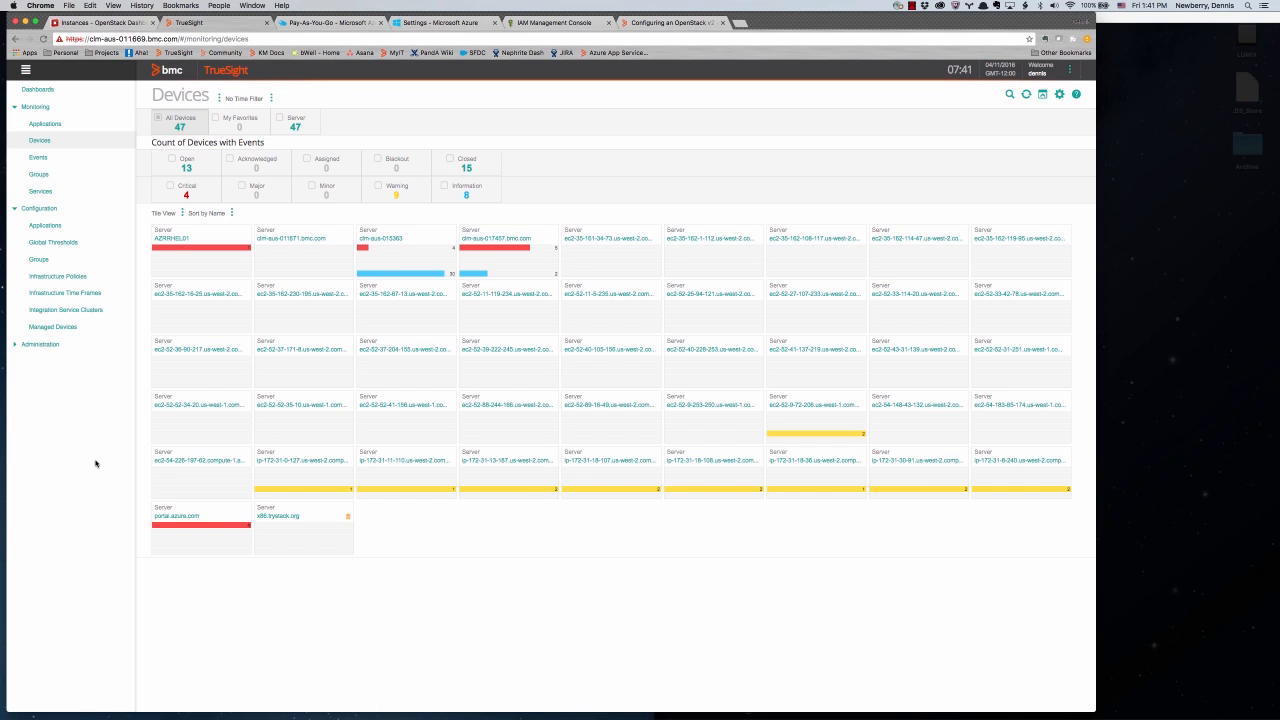
# - Show the Infrastructure Policies page listing all 7 monitoring policies, including MultiCloud
pyautogui.click(58, 277)
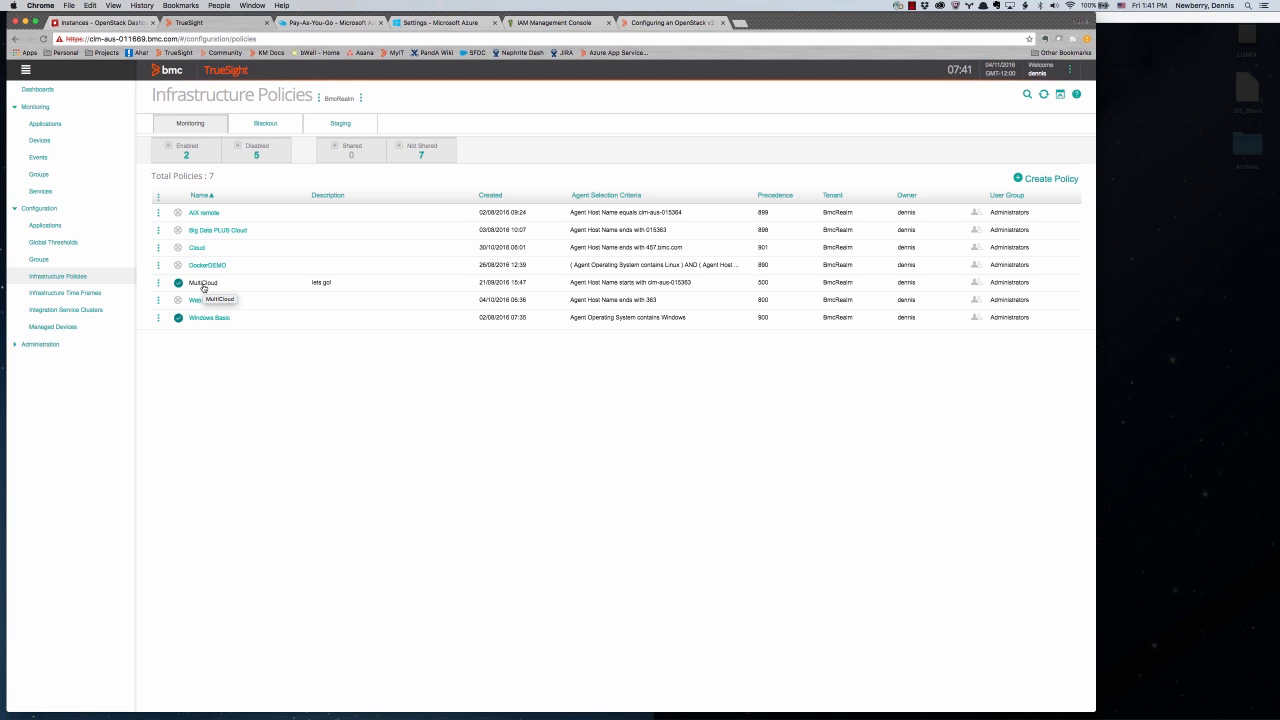
# - Edit the MultiCloud policy to see its AWS, Linux, Azure and OpenStack configurations
pyautogui.click(158, 284)
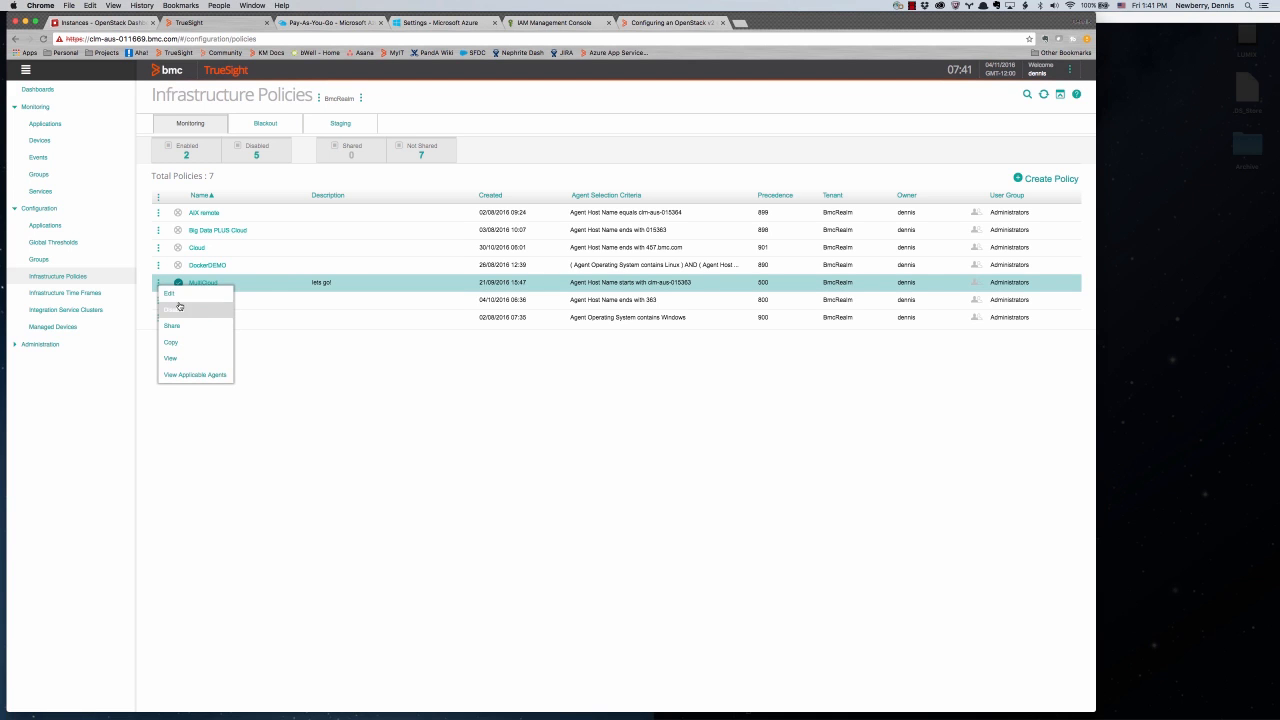
pyautogui.click(183, 296)
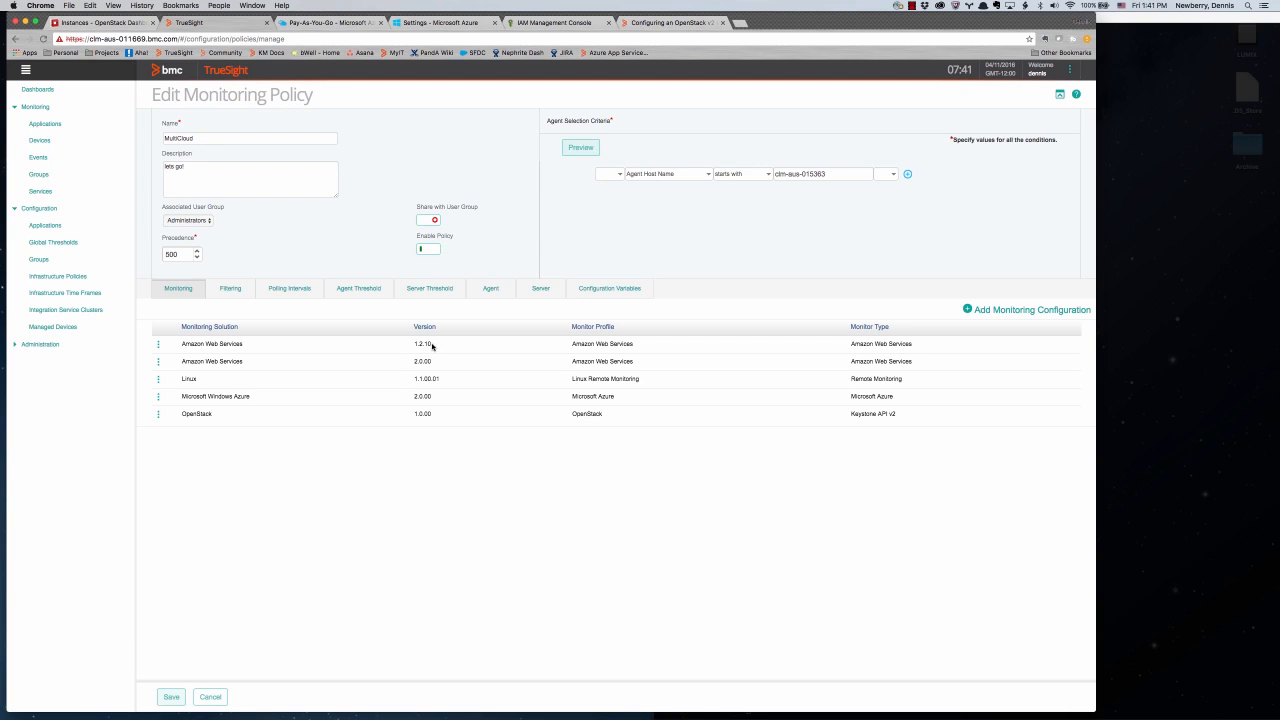
# - Open the Amazon Web Services 2.0.00 configuration to see its Java Home and AWS account
pyautogui.click(430, 345)
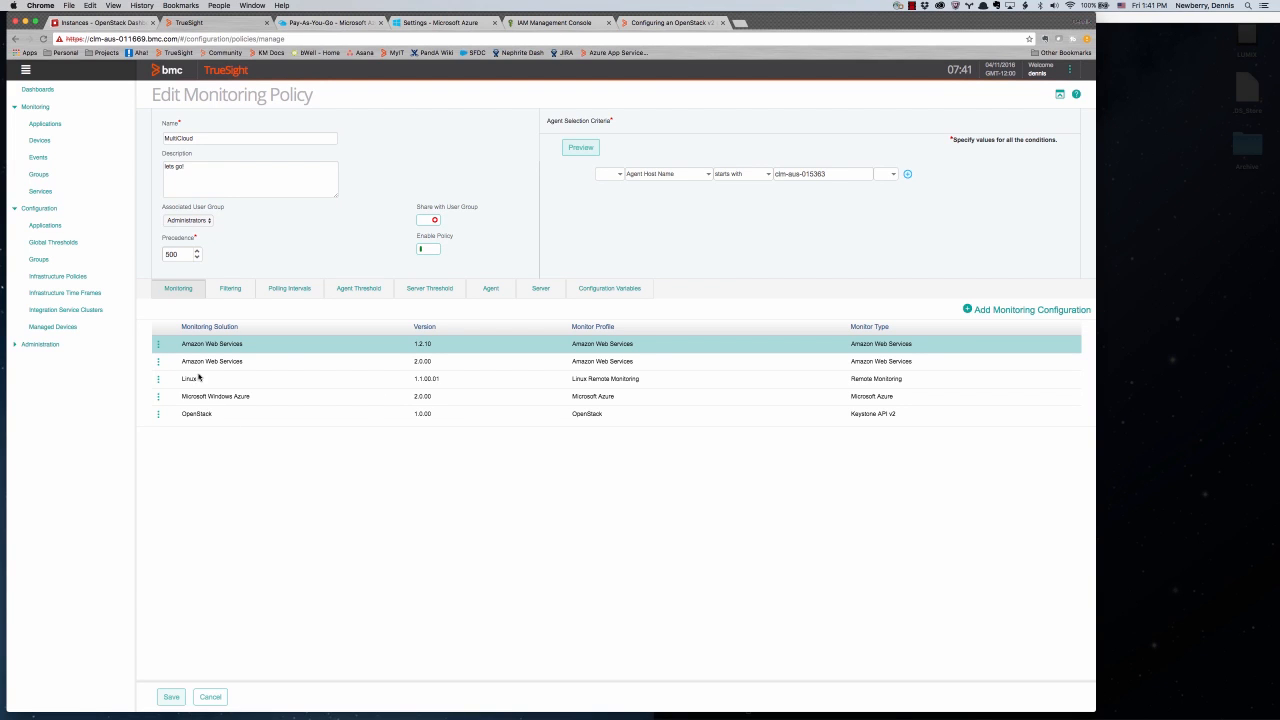
pyautogui.click(158, 362)
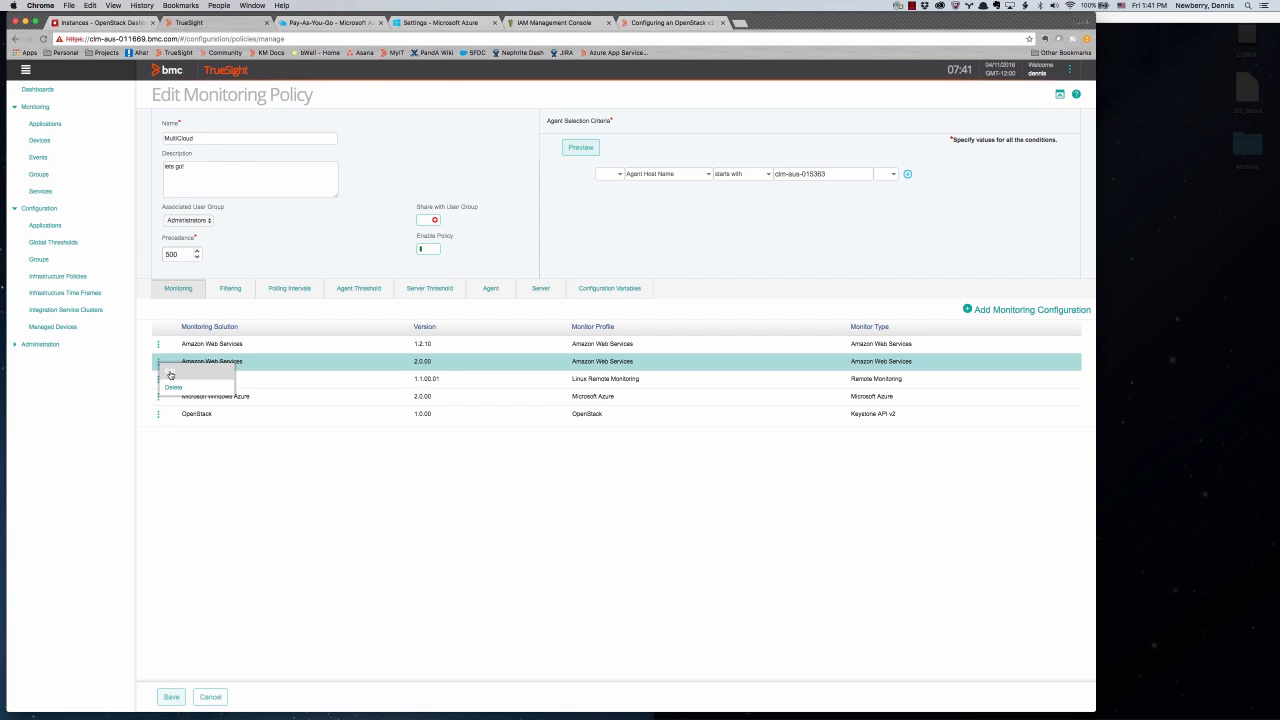
pyautogui.click(170, 375)
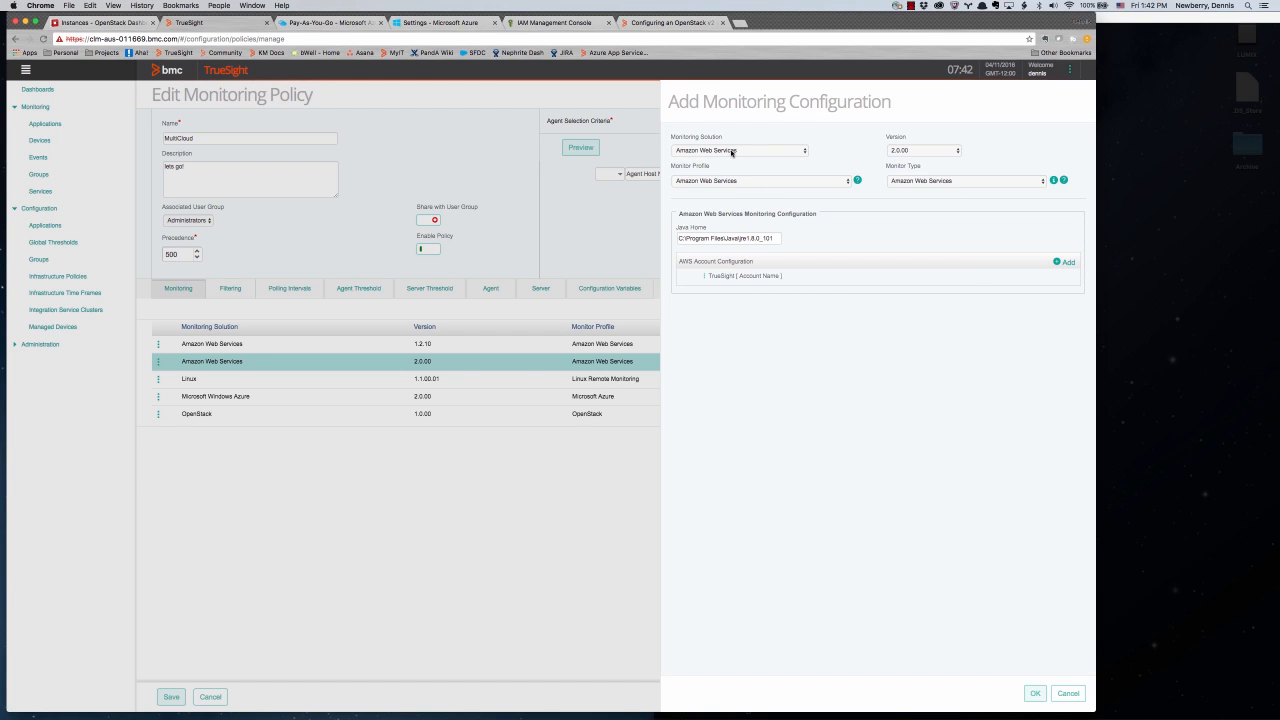
pyautogui.click(1068, 693)
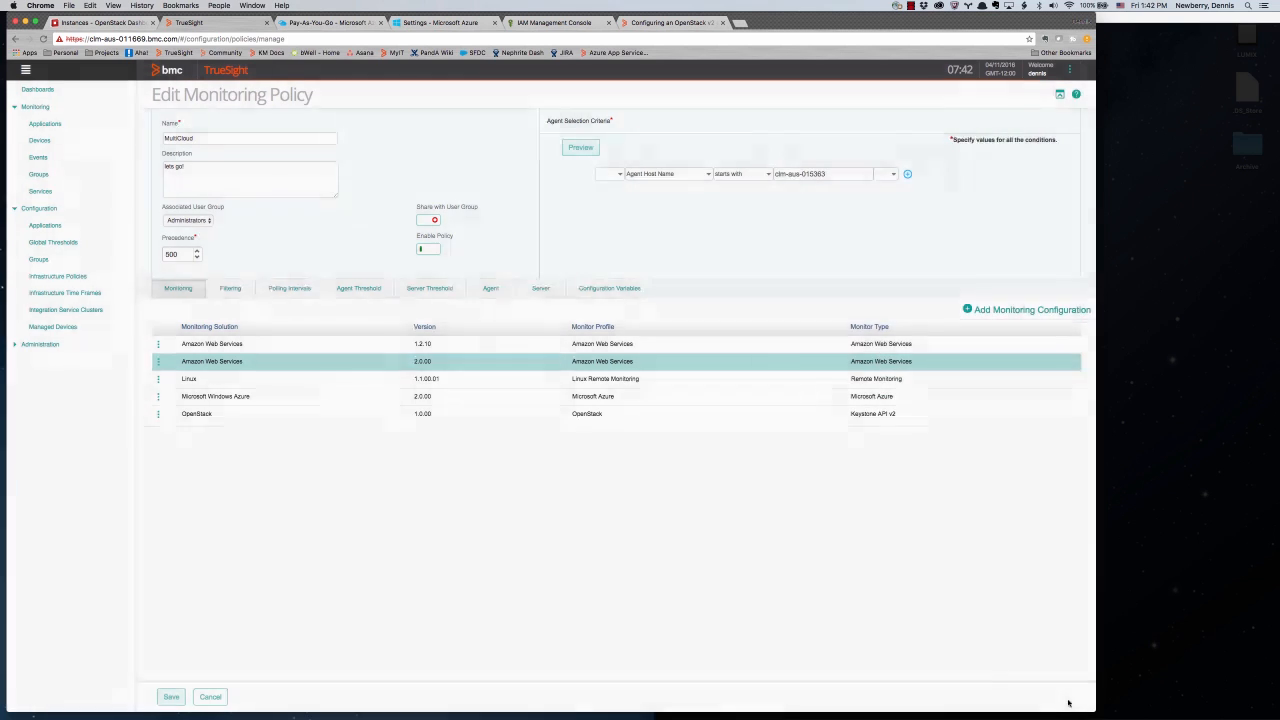
pyautogui.click(1026, 311)
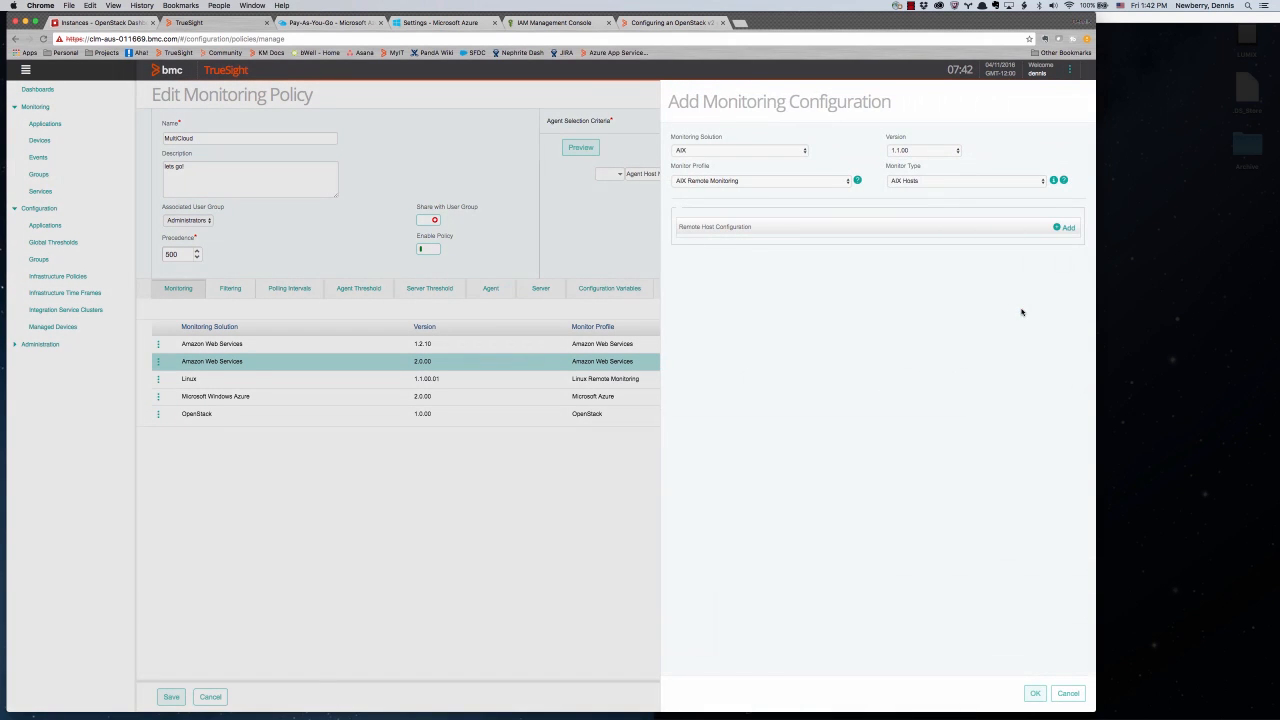
pyautogui.click(768, 150)
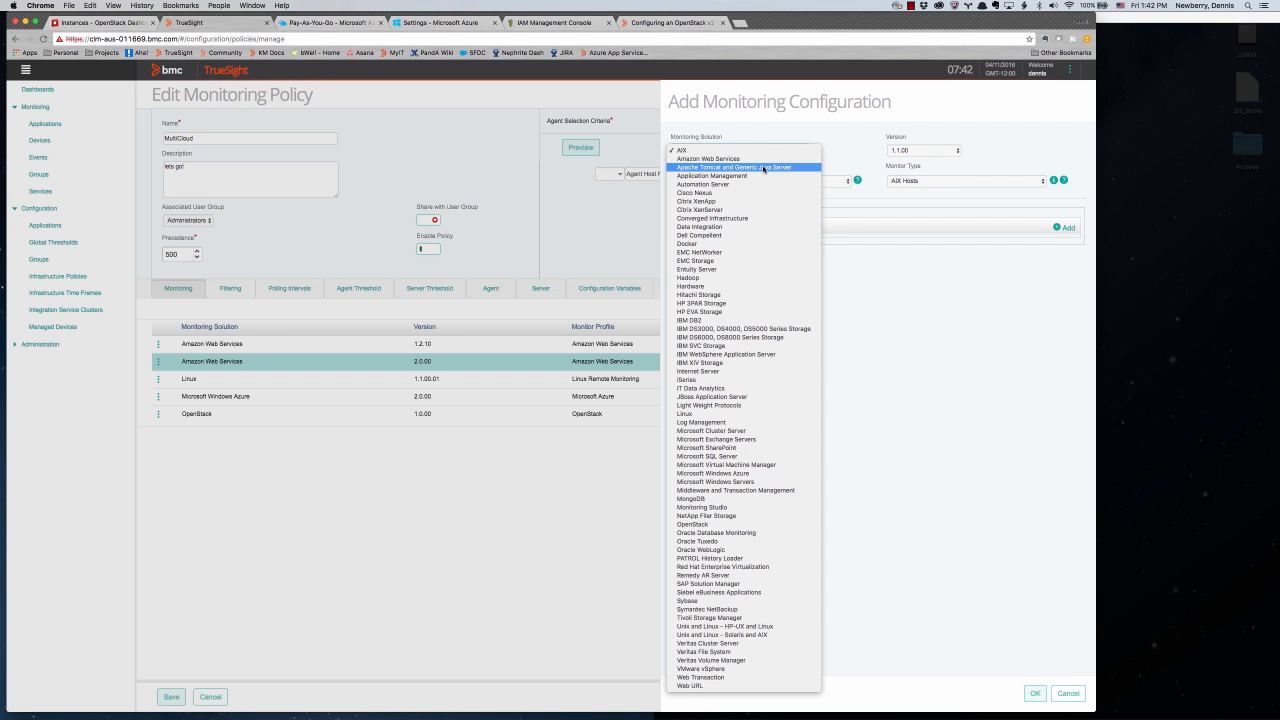
pyautogui.click(758, 159)
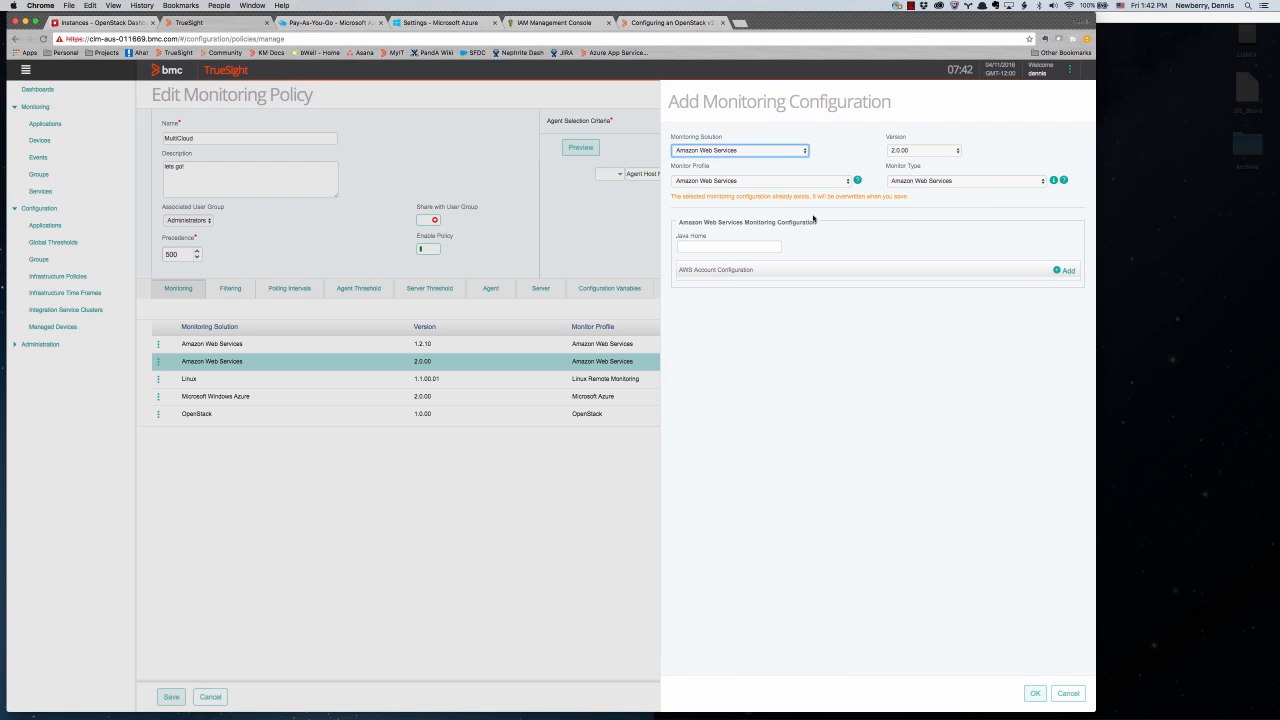
pyautogui.click(933, 152)
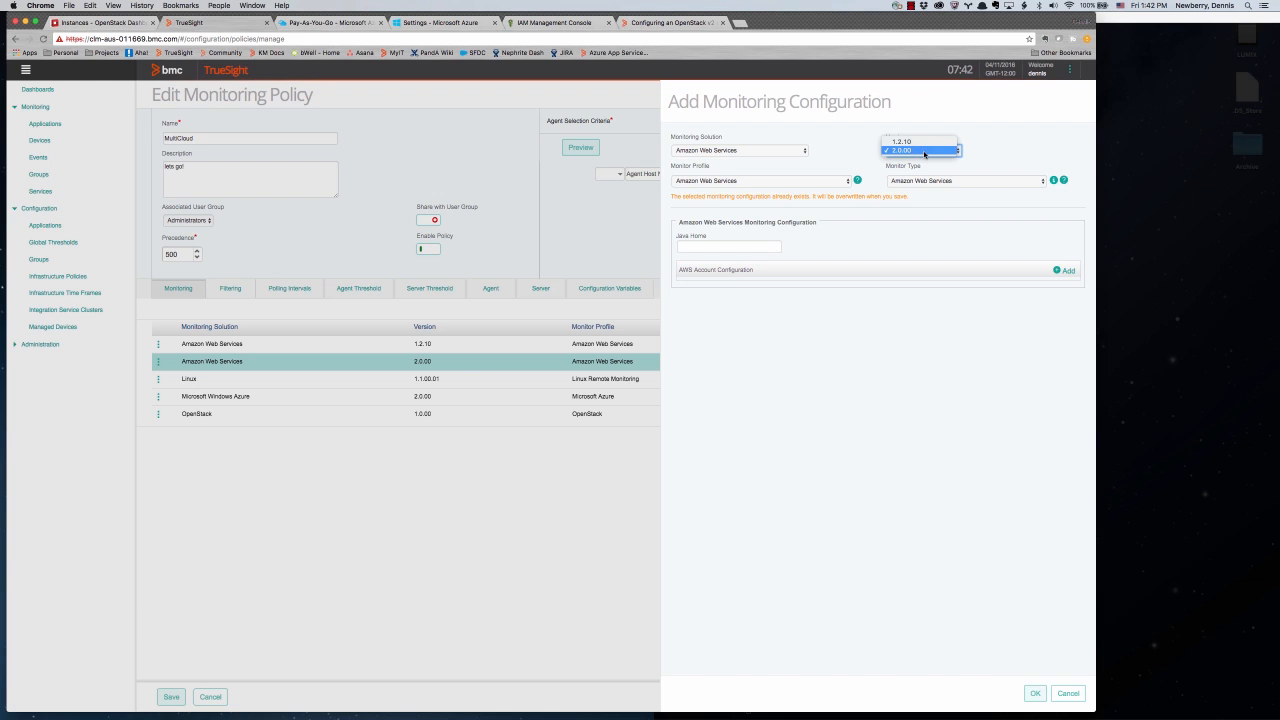
pyautogui.click(1068, 695)
pyautogui.click(1068, 695)
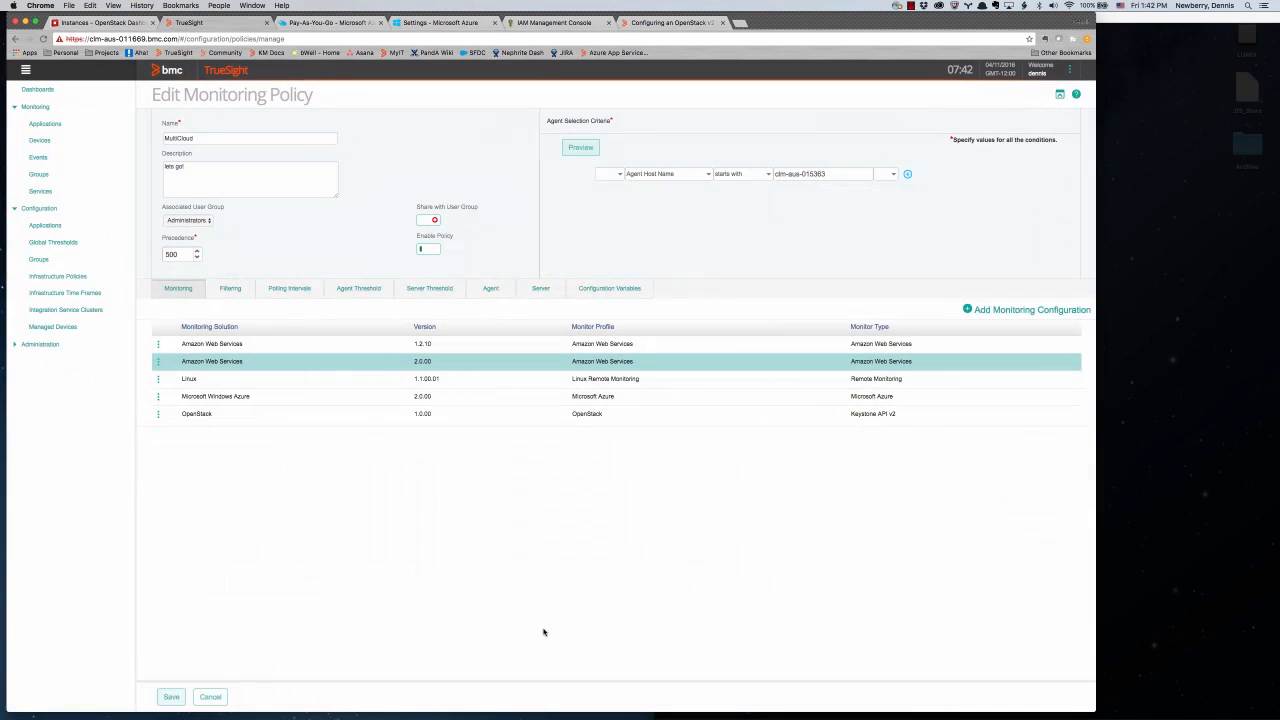
pyautogui.click(159, 369)
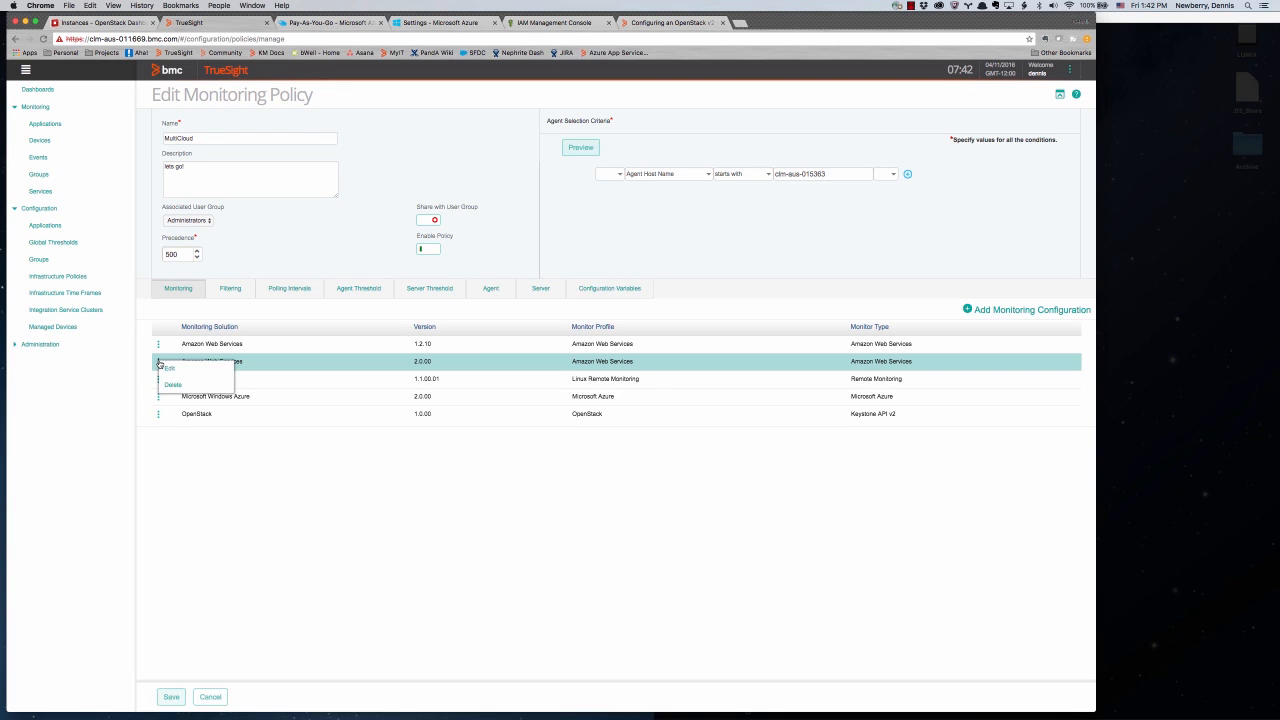
pyautogui.click(166, 370)
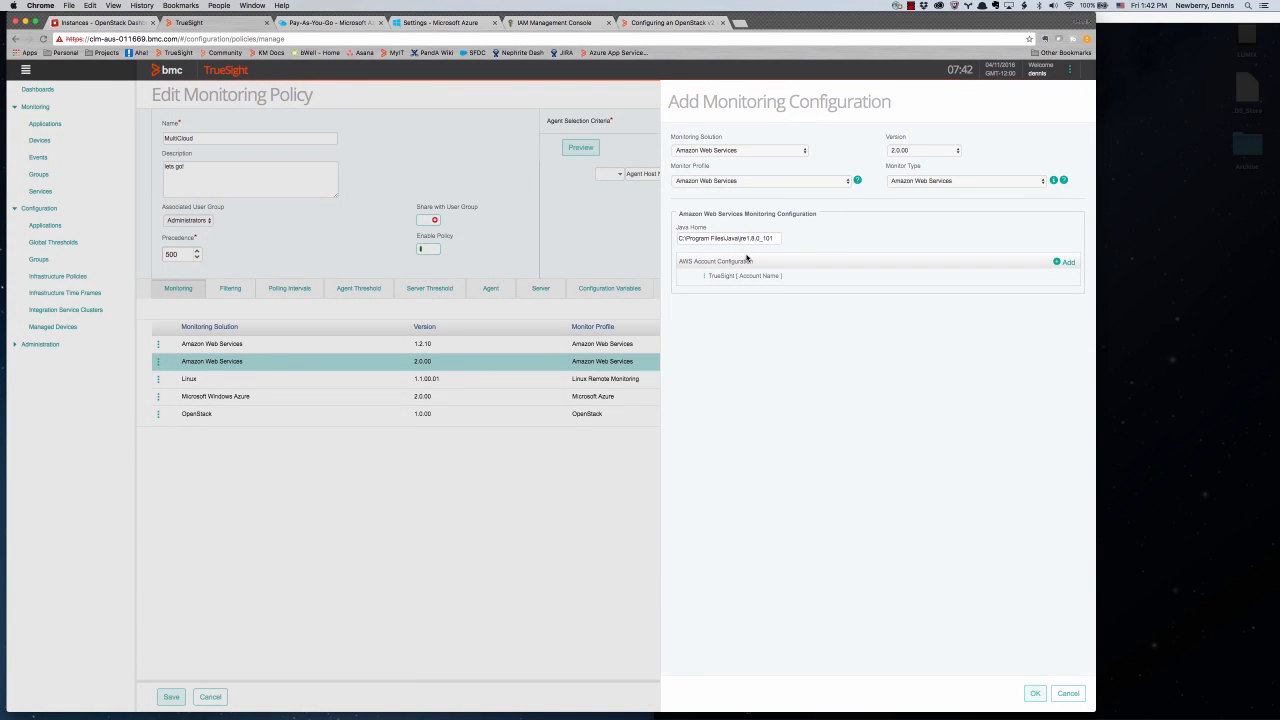
# - Open the TrueSight AWS account settings, then view the IAM user's two active access keys
pyautogui.click(705, 276)
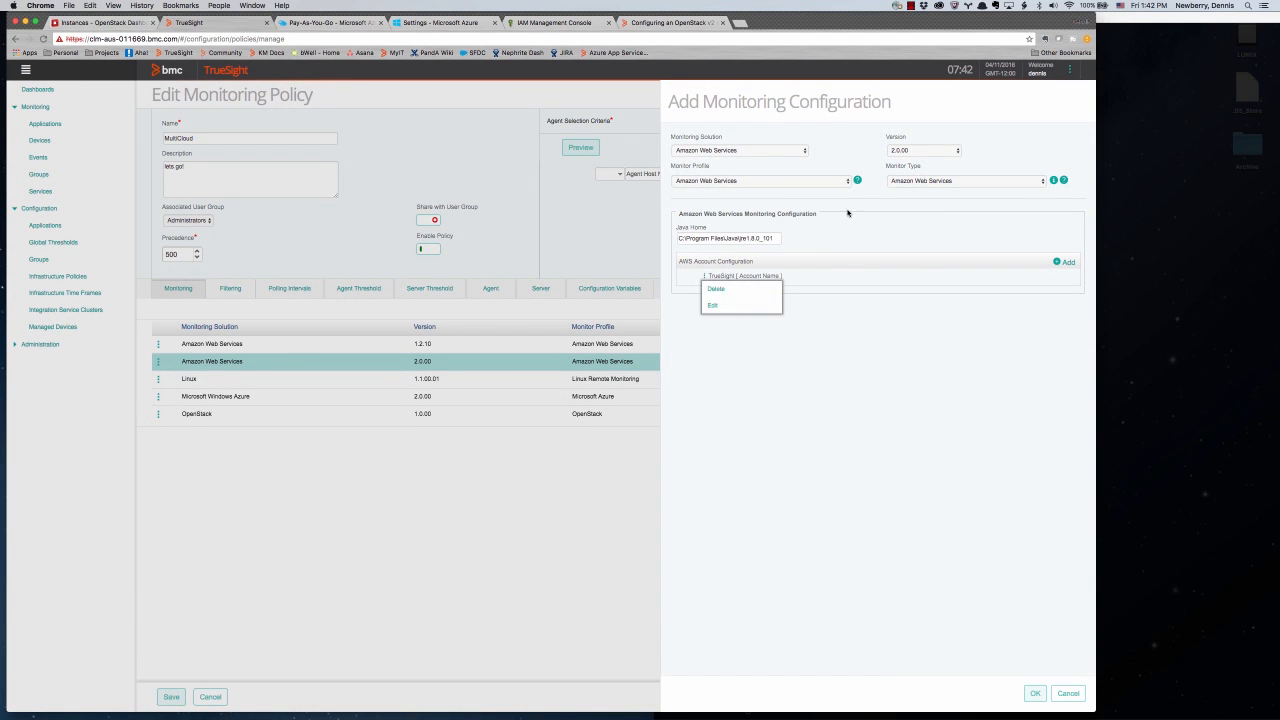
pyautogui.click(718, 306)
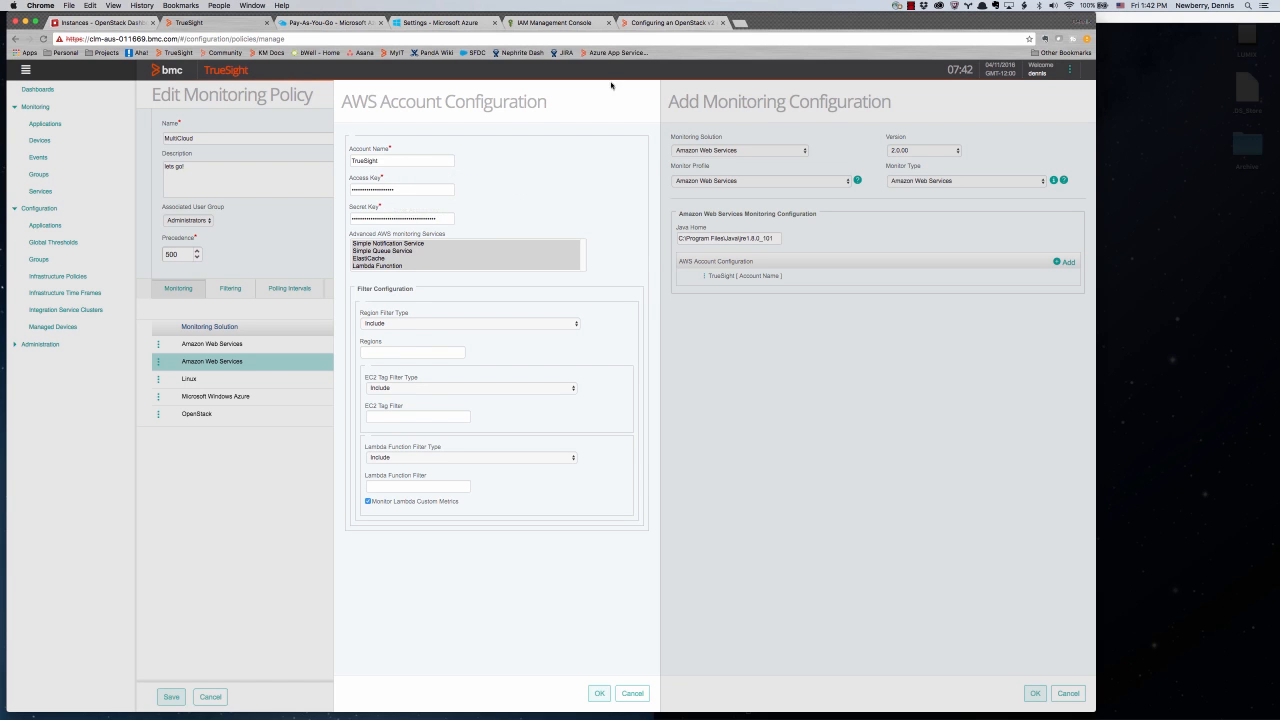
pyautogui.click(527, 23)
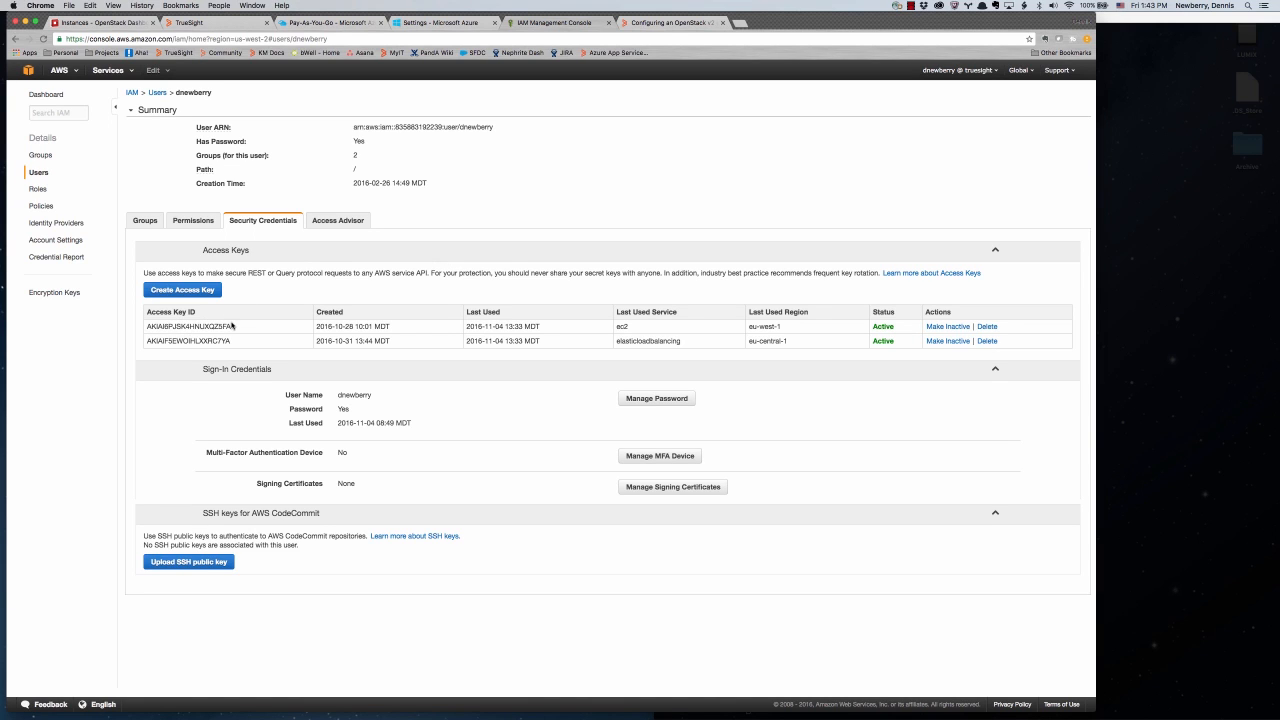
pyautogui.moveTo(235, 329); pyautogui.dragTo(148, 328)
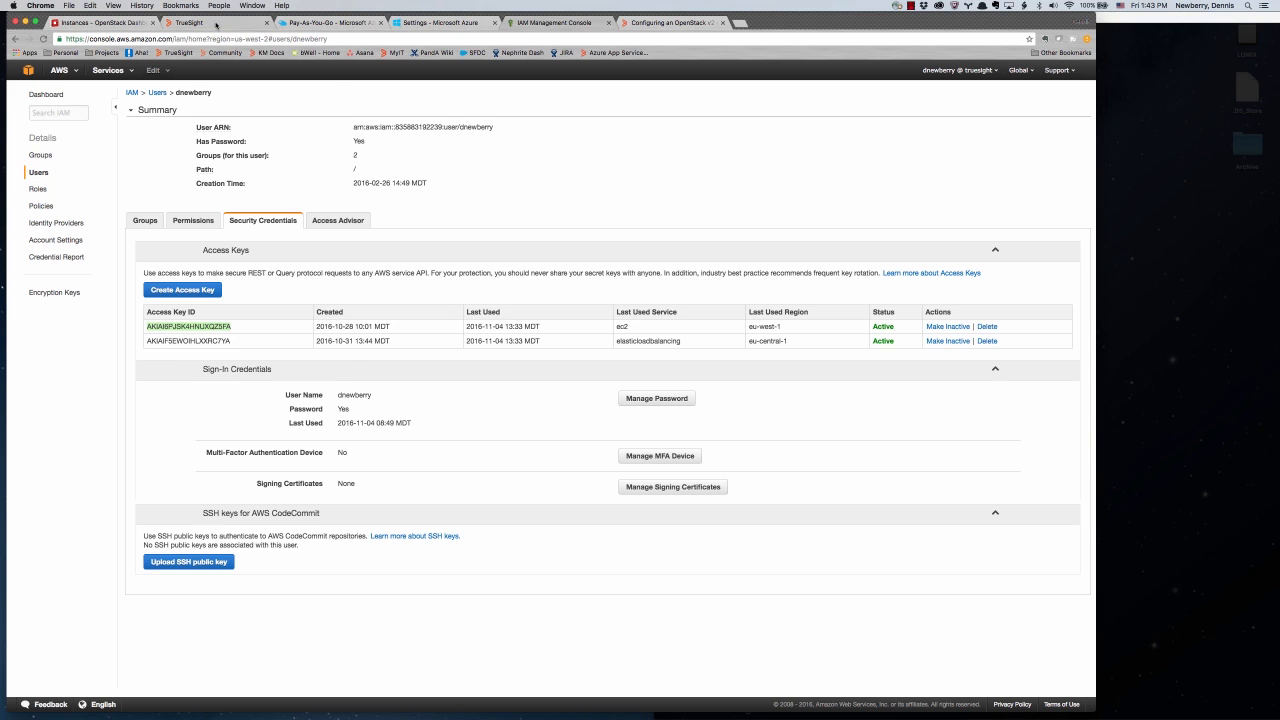
pyautogui.click(215, 24)
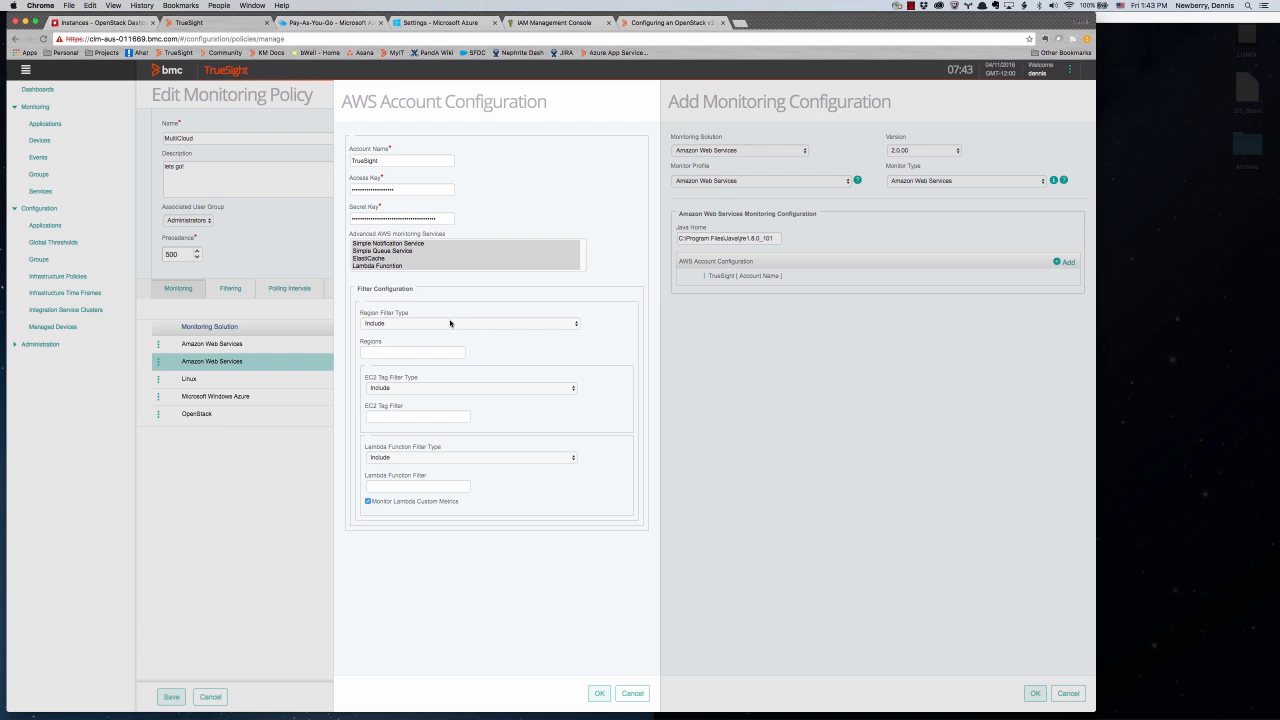
pyautogui.click(450, 323)
pyautogui.click(450, 323)
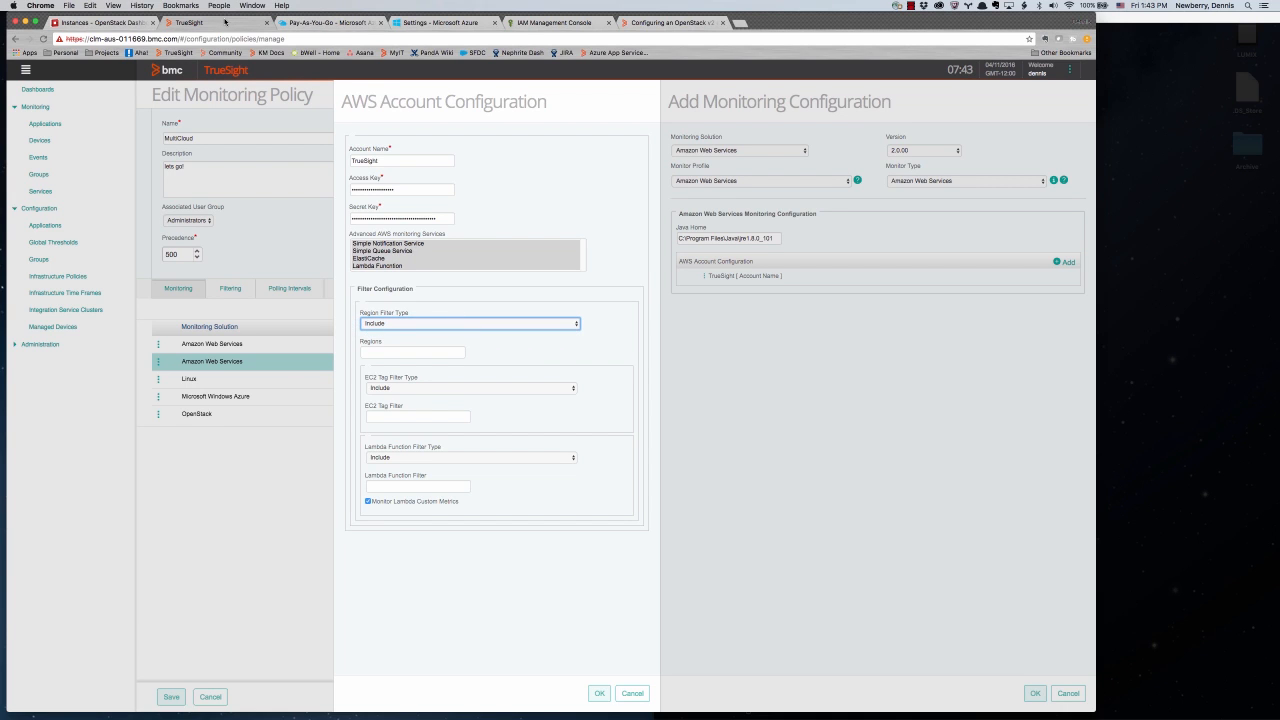
pyautogui.click(525, 23)
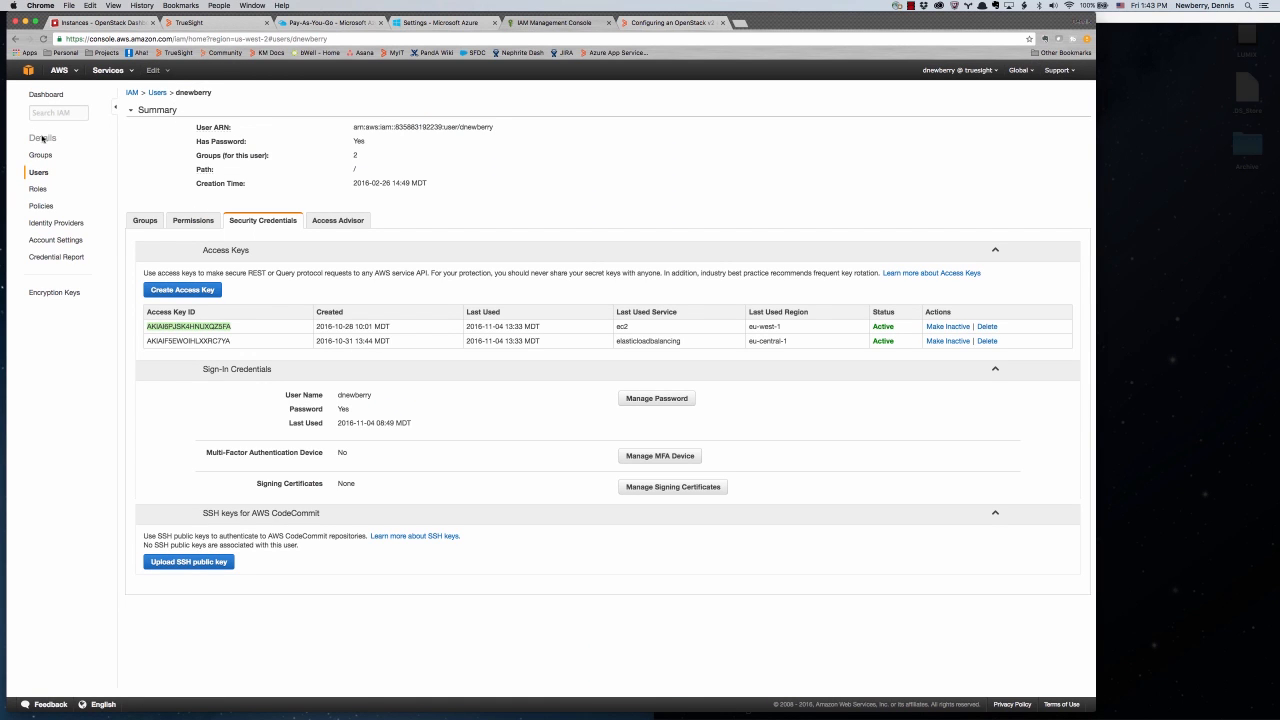
pyautogui.click(67, 75)
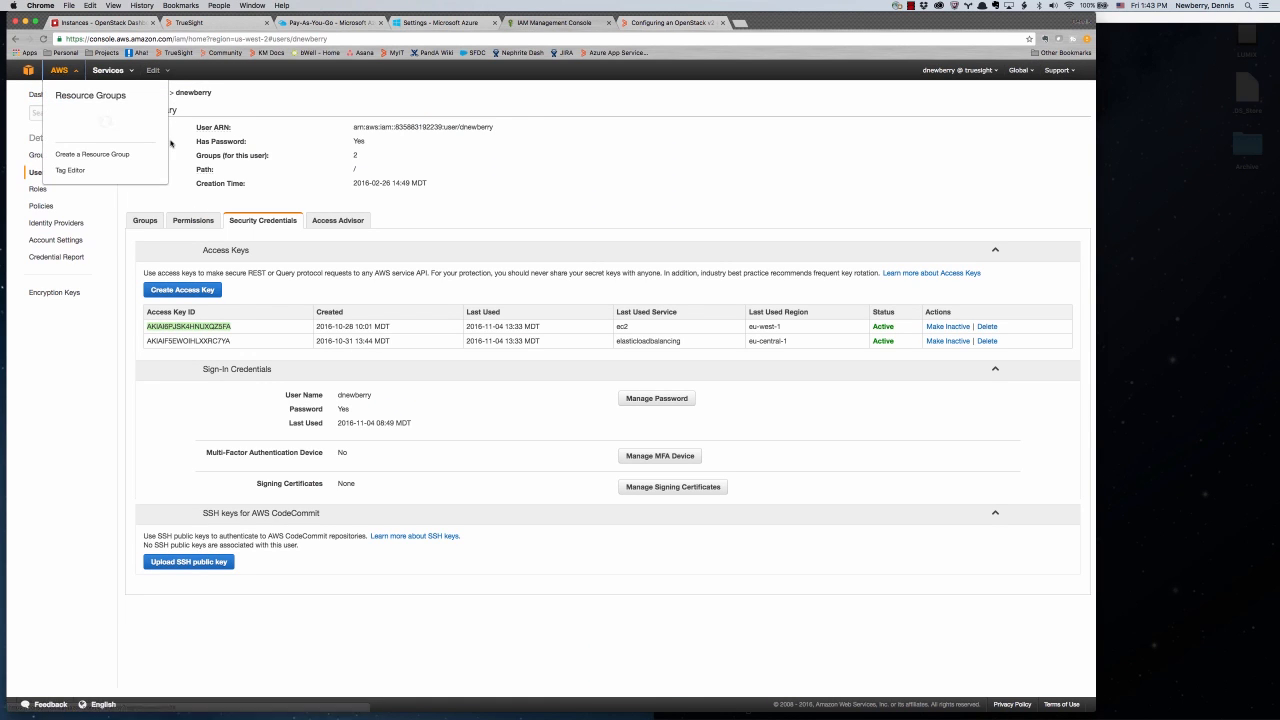
# - View the two Python 2.7 Lambda functions, then return to TrueSight's AWS account configuration
pyautogui.click(108, 71)
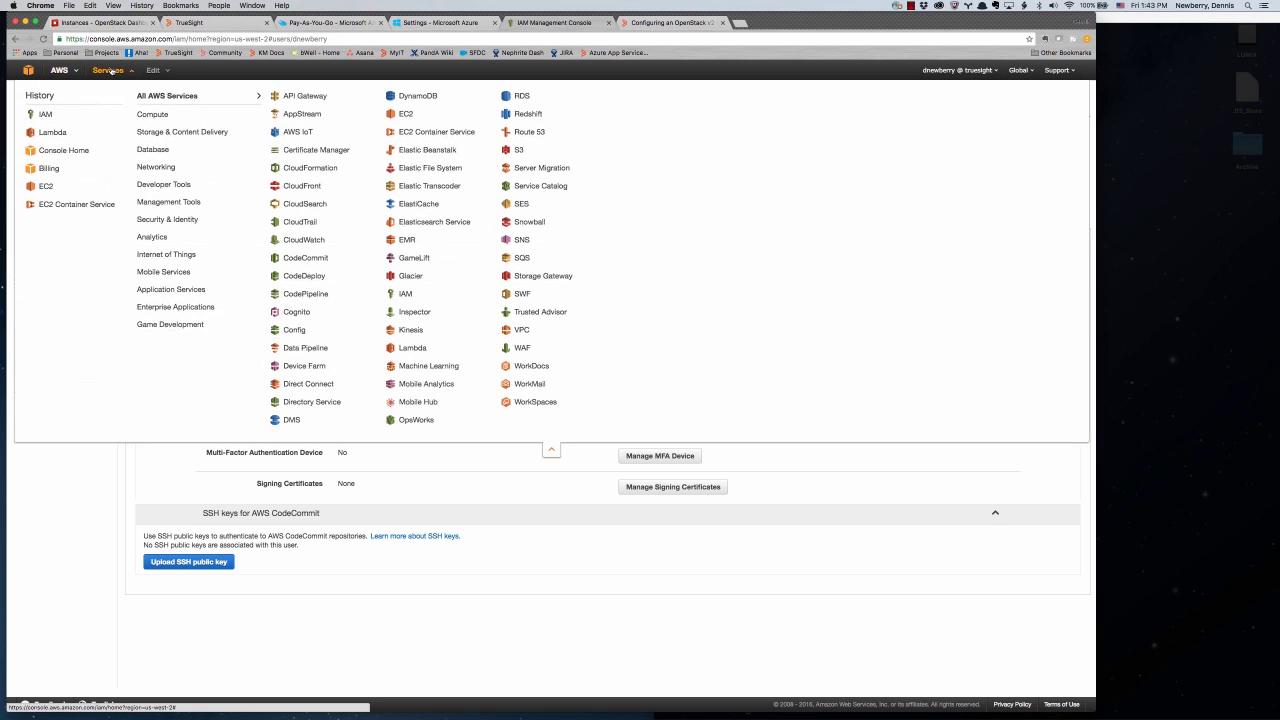
pyautogui.click(53, 134)
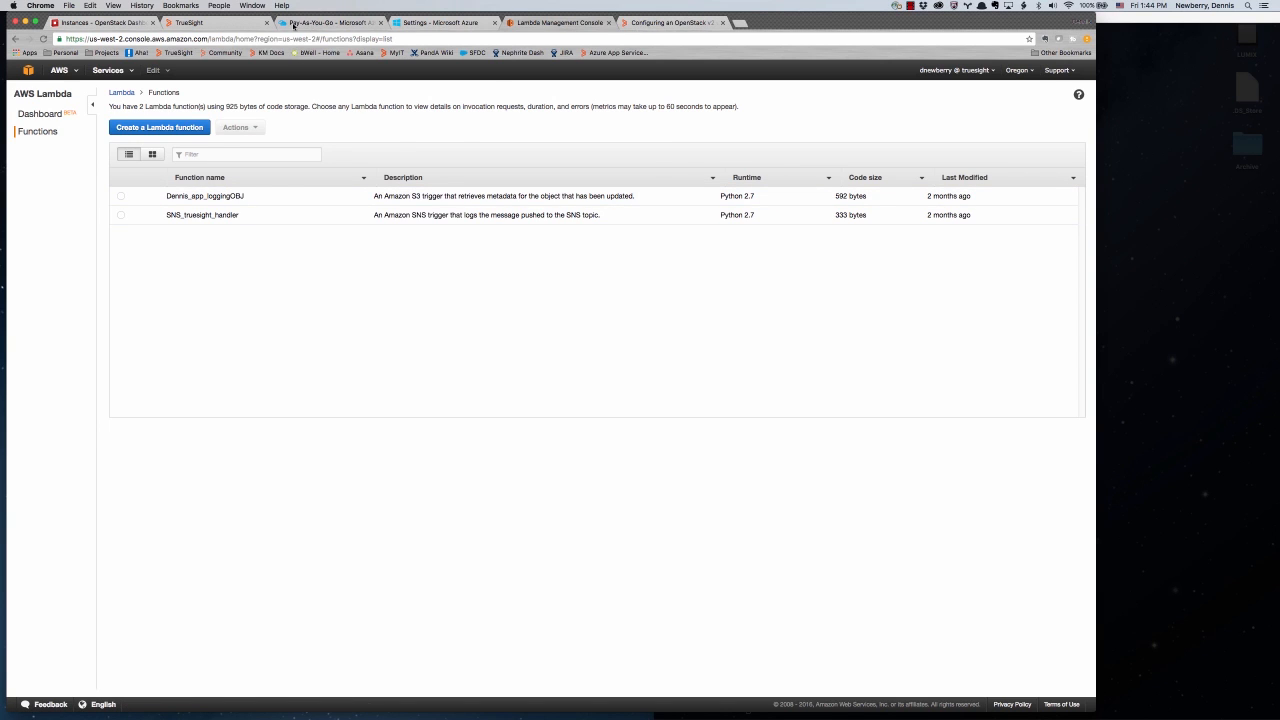
pyautogui.click(237, 23)
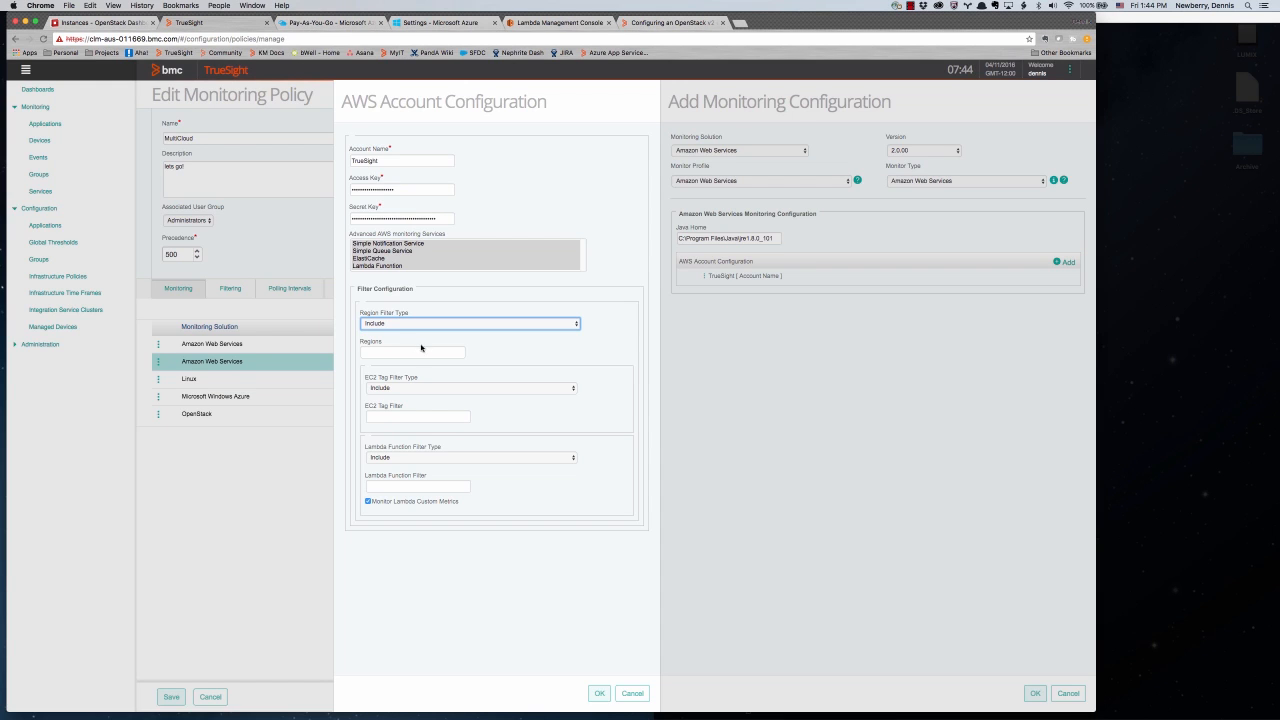
# - Keep region filtering at Include, then open the S3-triggered Lambda logging function in AWS
pyautogui.click(387, 325)
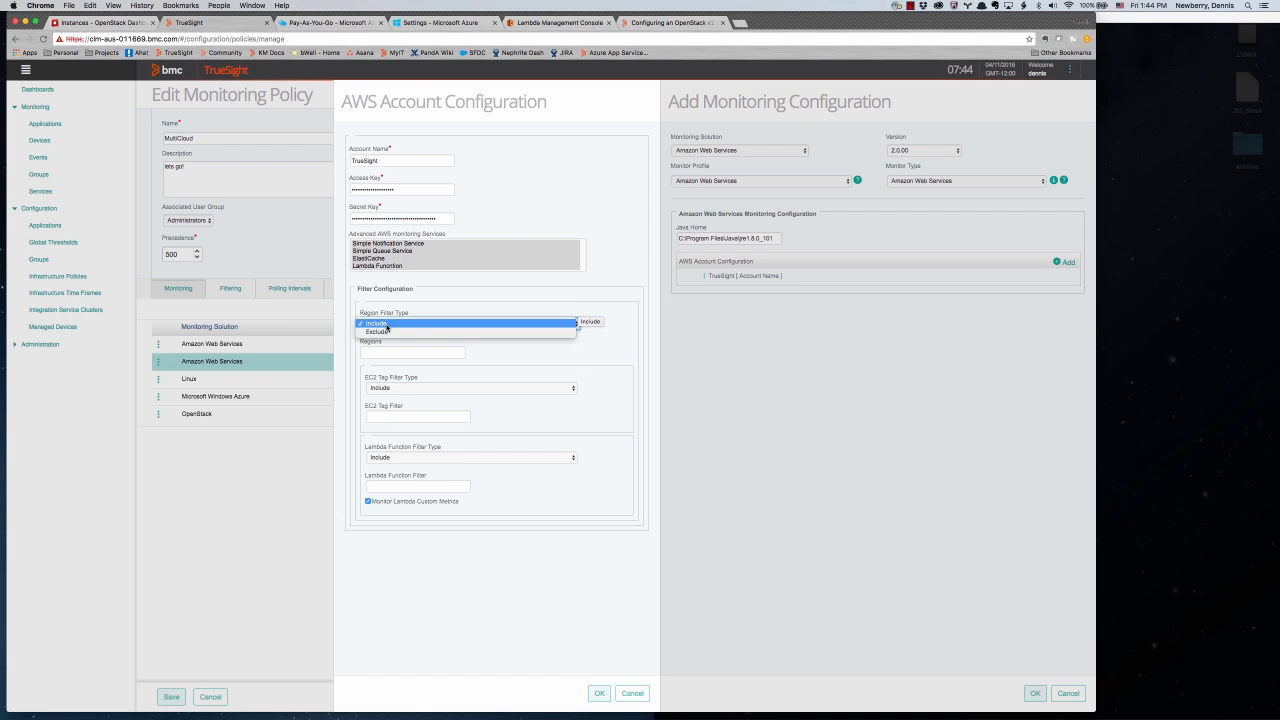
pyautogui.click(567, 294)
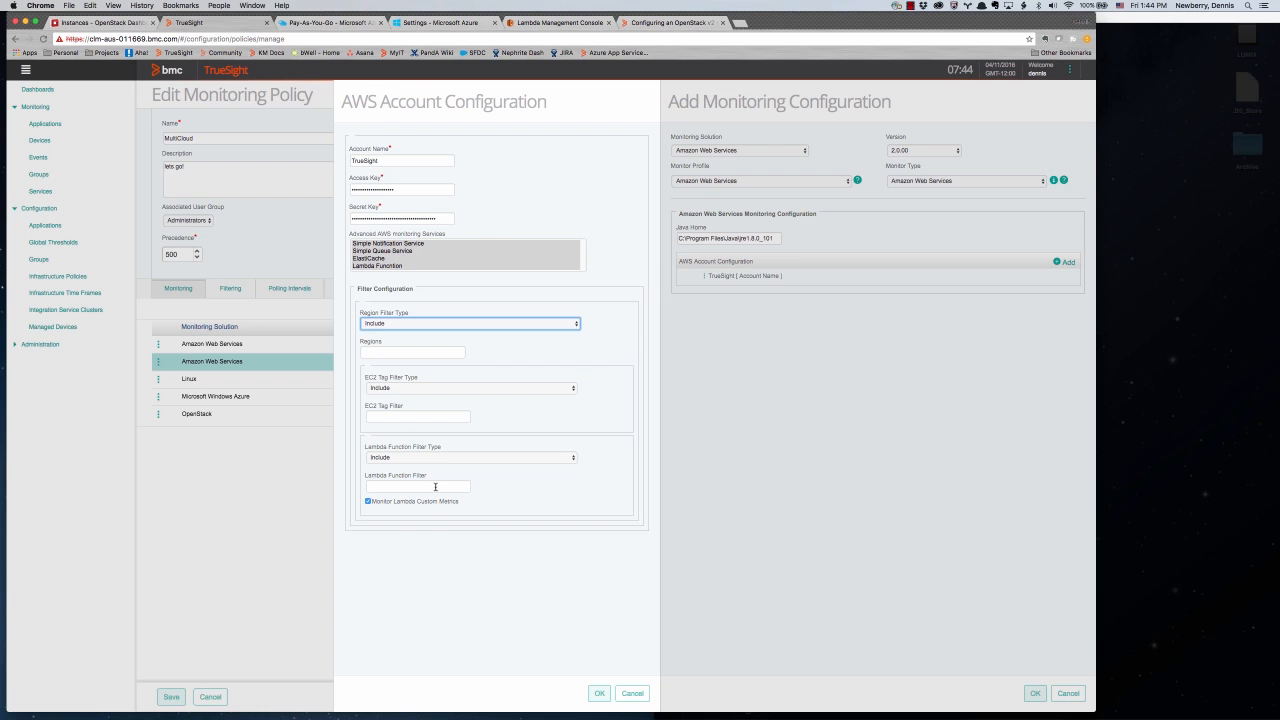
pyautogui.click(550, 22)
pyautogui.click(205, 196)
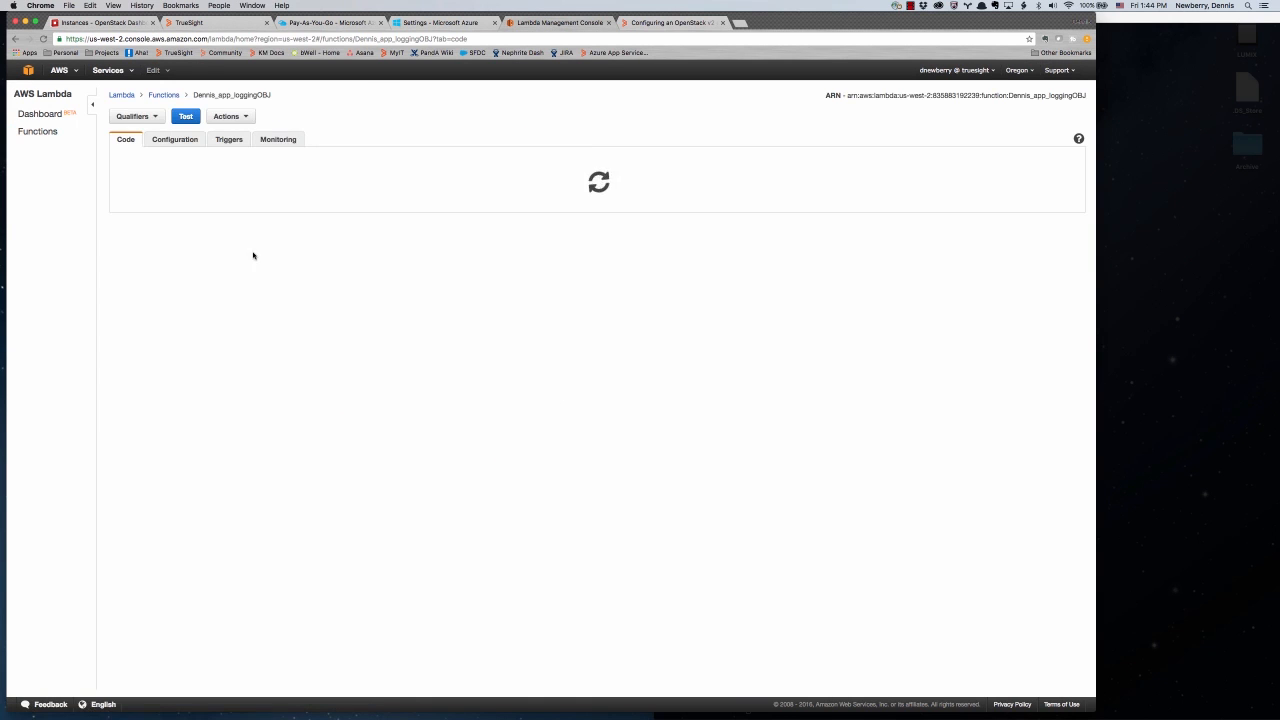
# - Review the logging function's invocation, duration, error and throttle graphs, then return to TrueSight
pyautogui.click(280, 140)
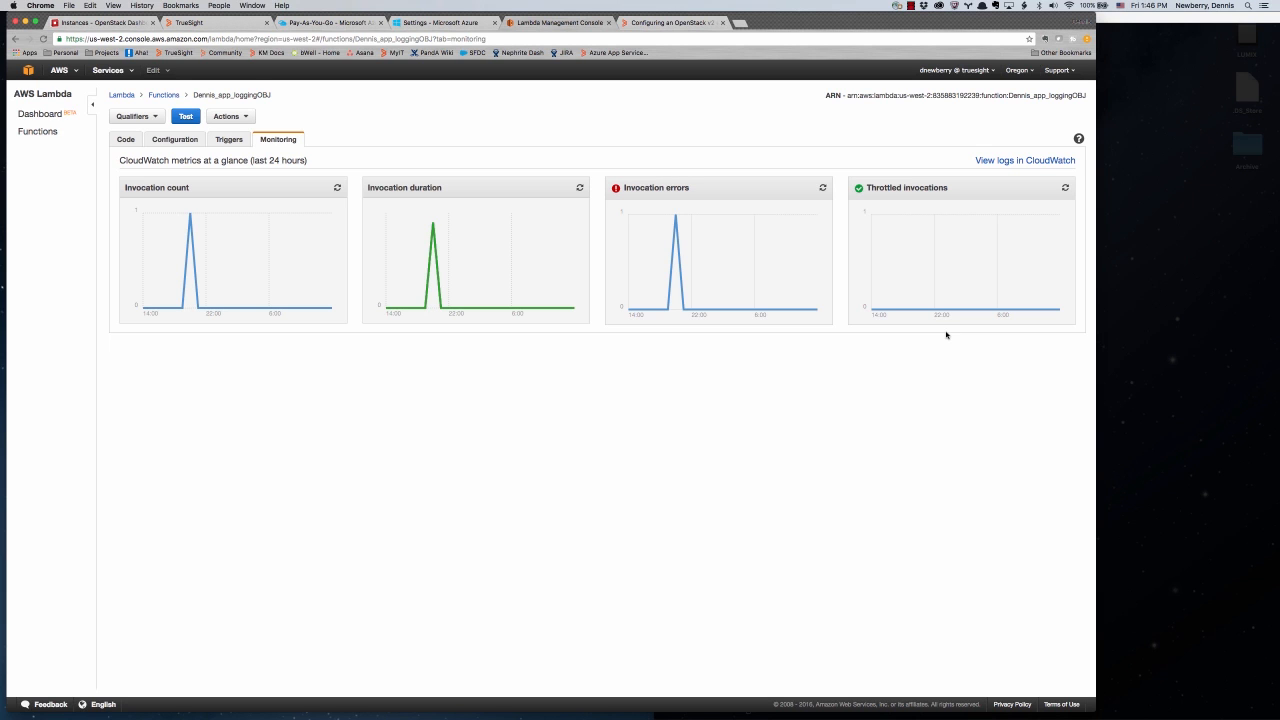
pyautogui.click(214, 23)
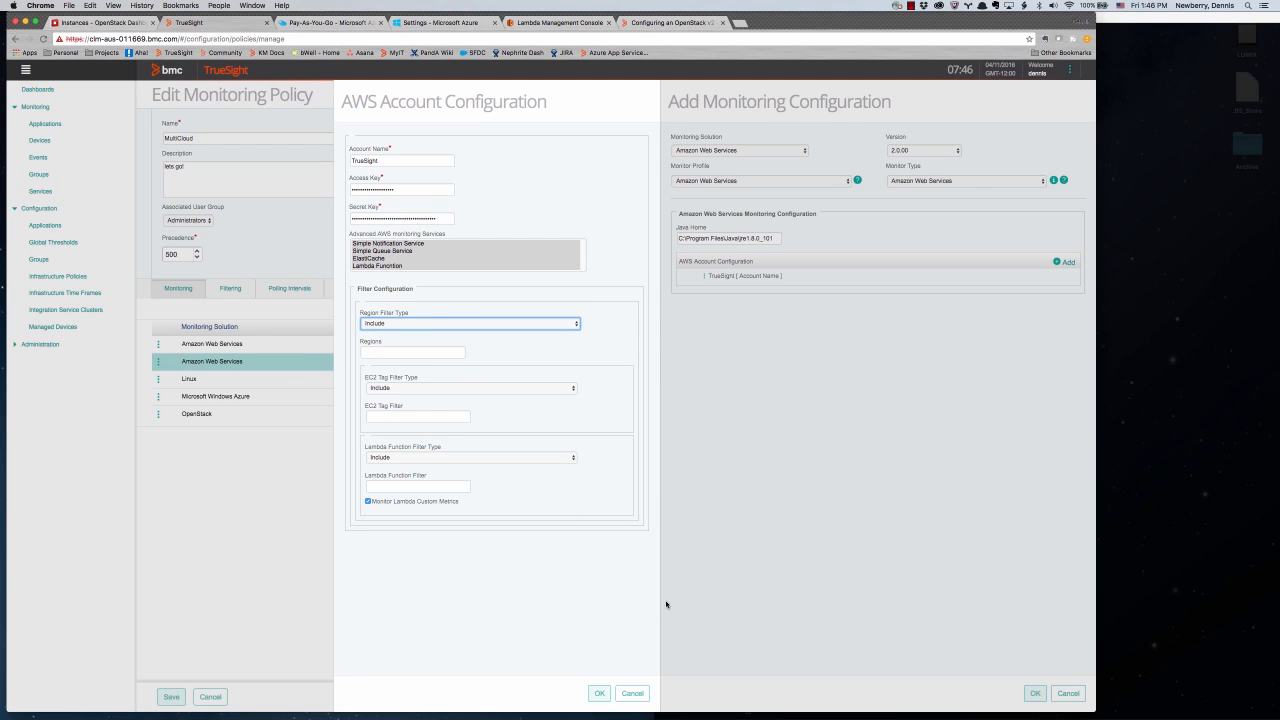
# - Close the AWS configuration panels unchanged and confirm leaving the unsaved MultiCloud policy
pyautogui.click(632, 693)
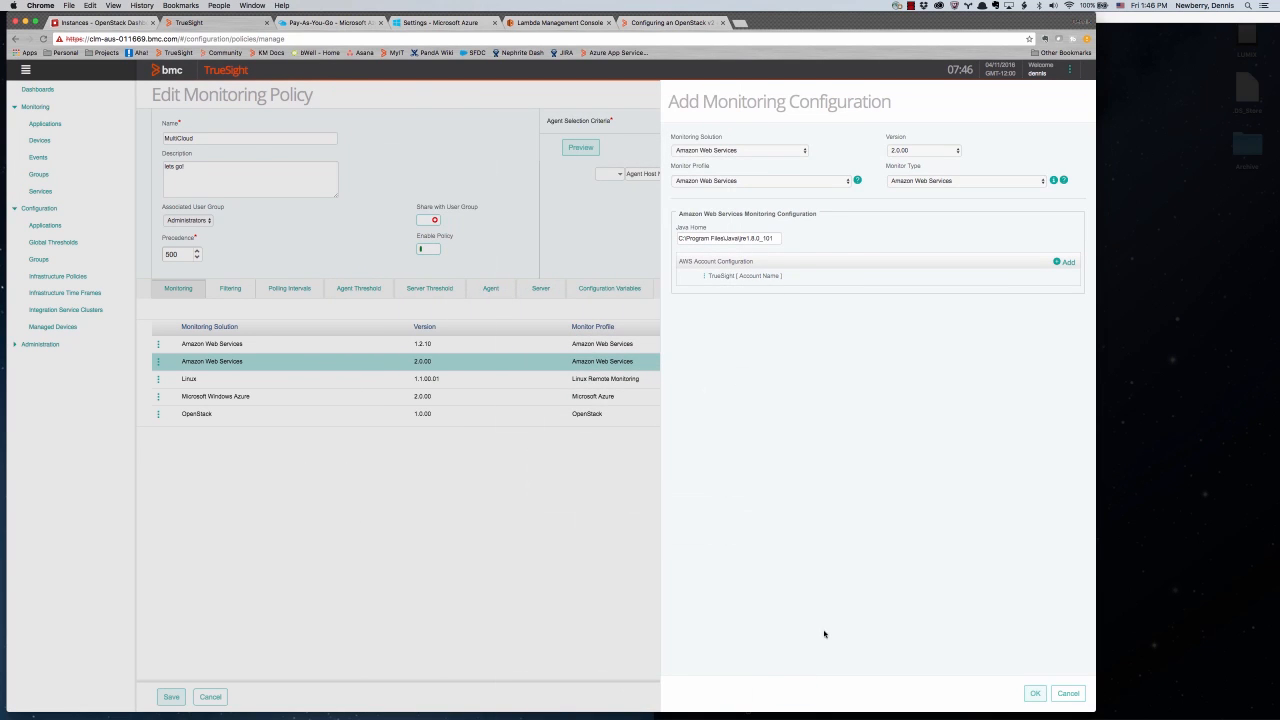
pyautogui.click(1035, 692)
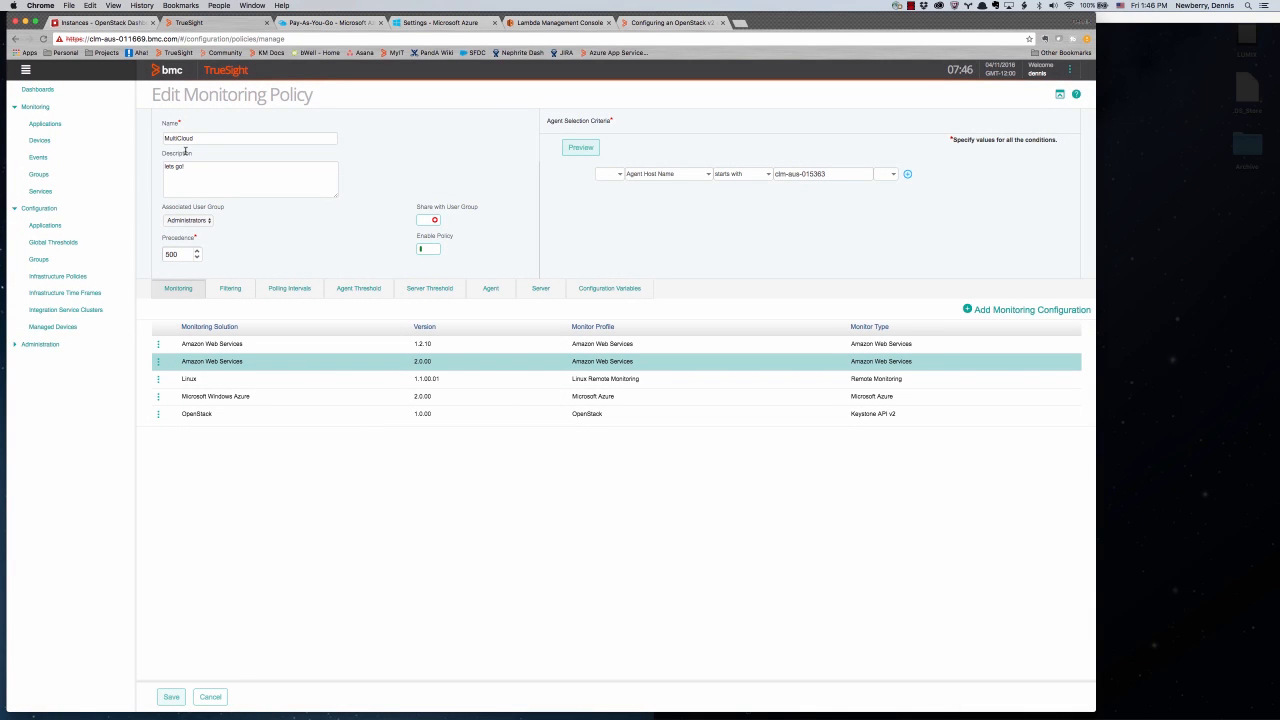
pyautogui.click(48, 141)
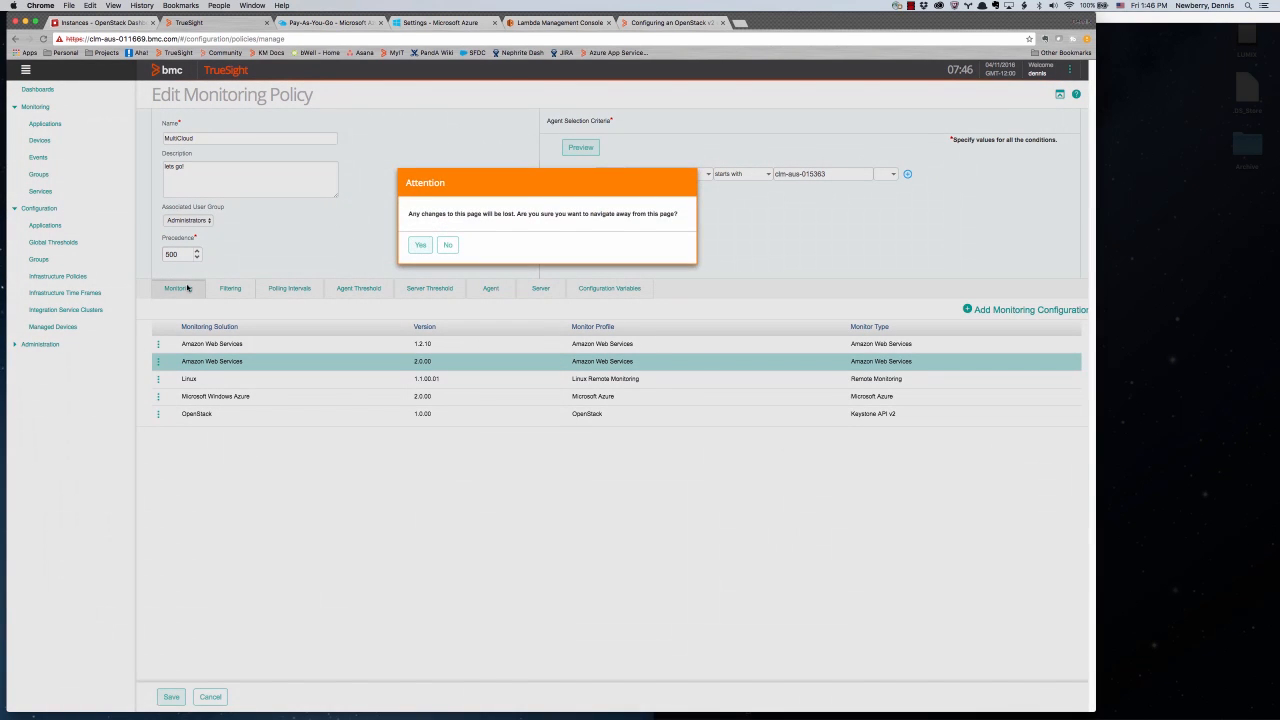
pyautogui.click(420, 245)
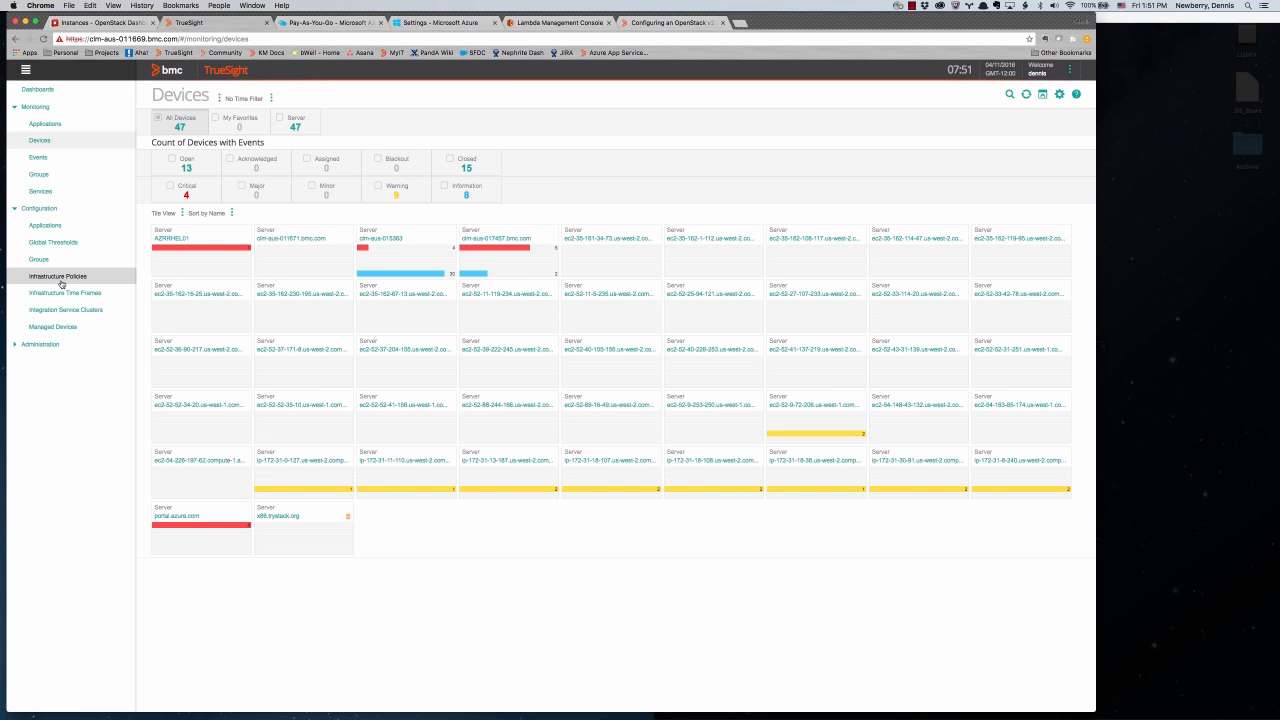
# - Return to the Infrastructure Policies list of 7 policies
pyautogui.click(60, 282)
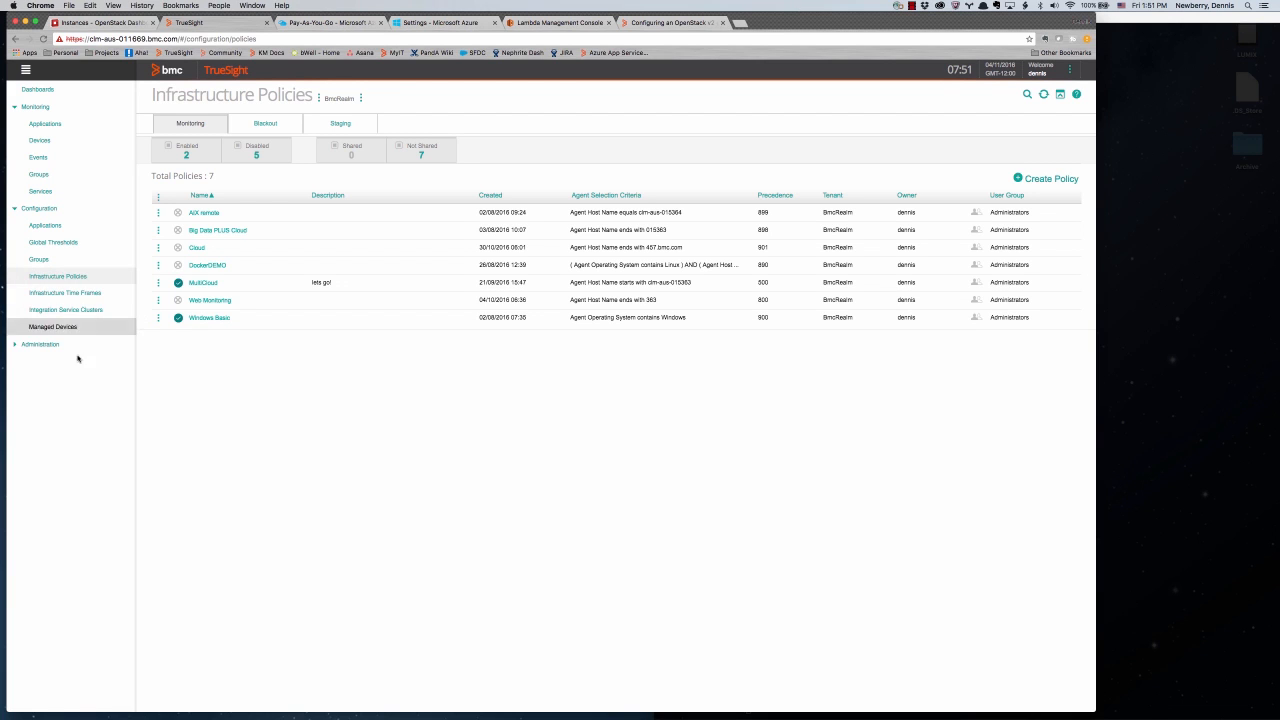
# - Open MultiCloud's Microsoft Windows Azure 2.0.00 configuration and the myAzure account's actions
pyautogui.click(73, 291)
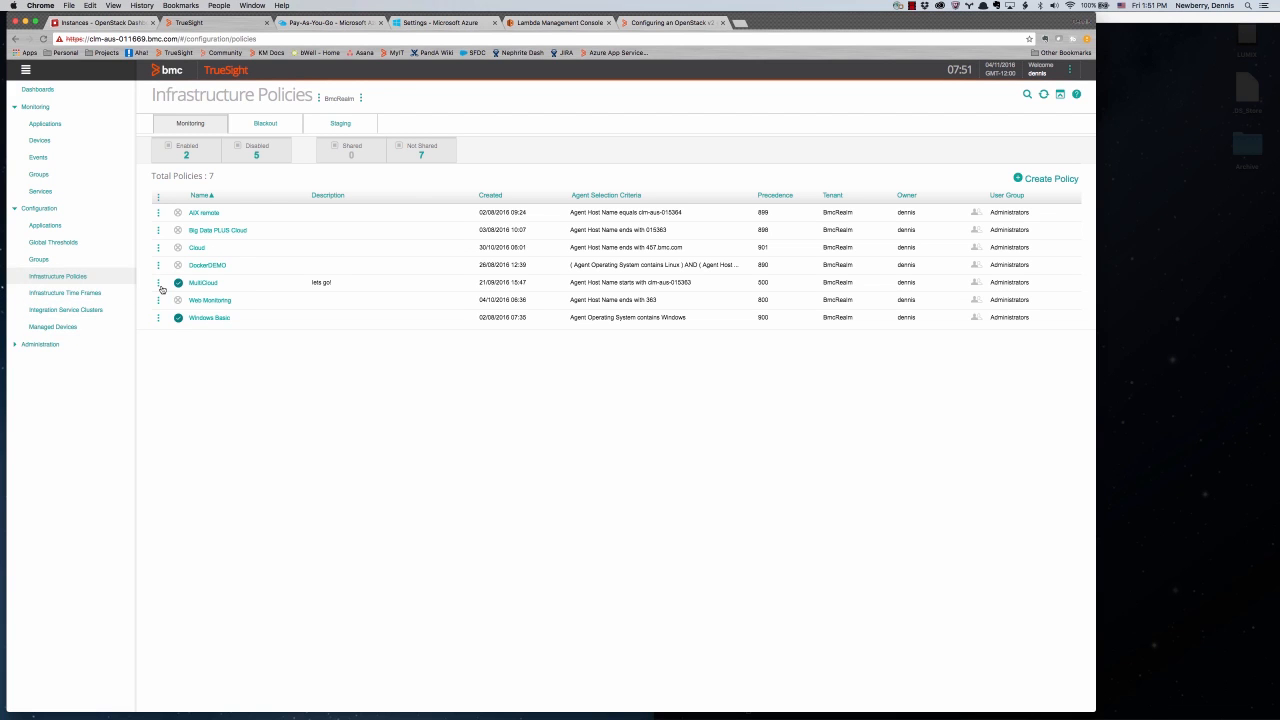
pyautogui.click(192, 285)
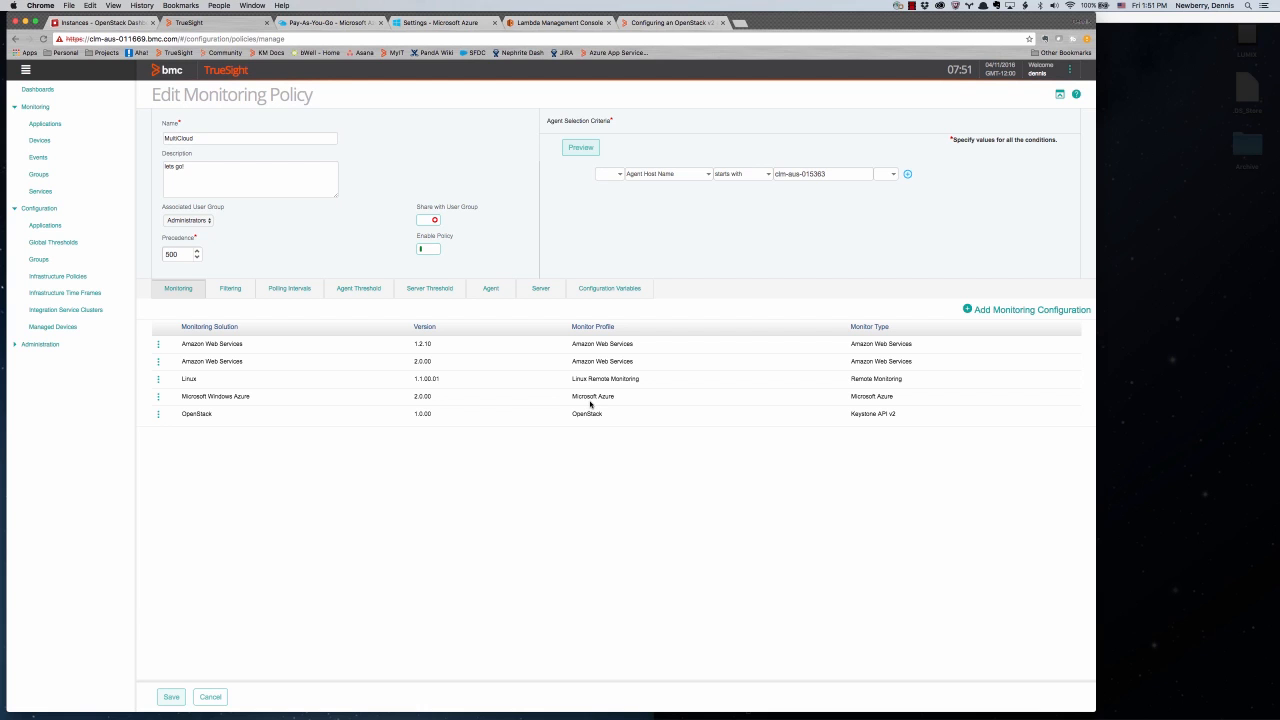
pyautogui.click(159, 401)
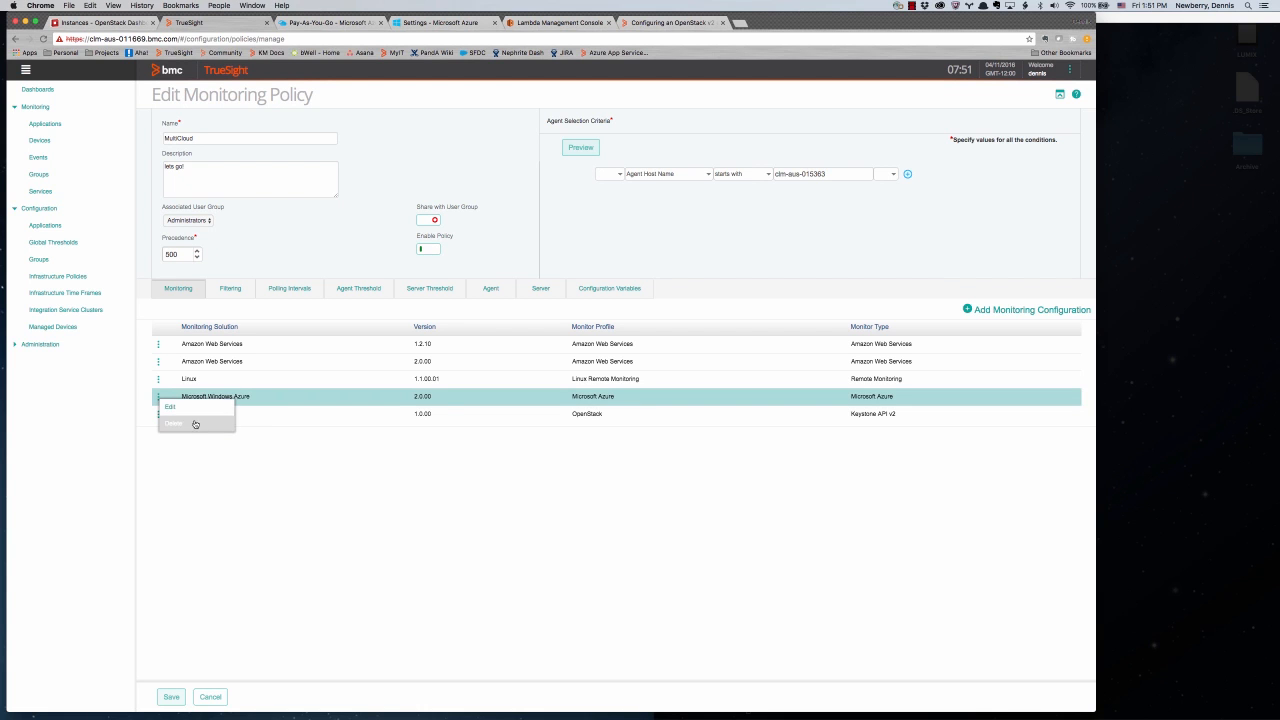
pyautogui.click(190, 410)
pyautogui.click(704, 252)
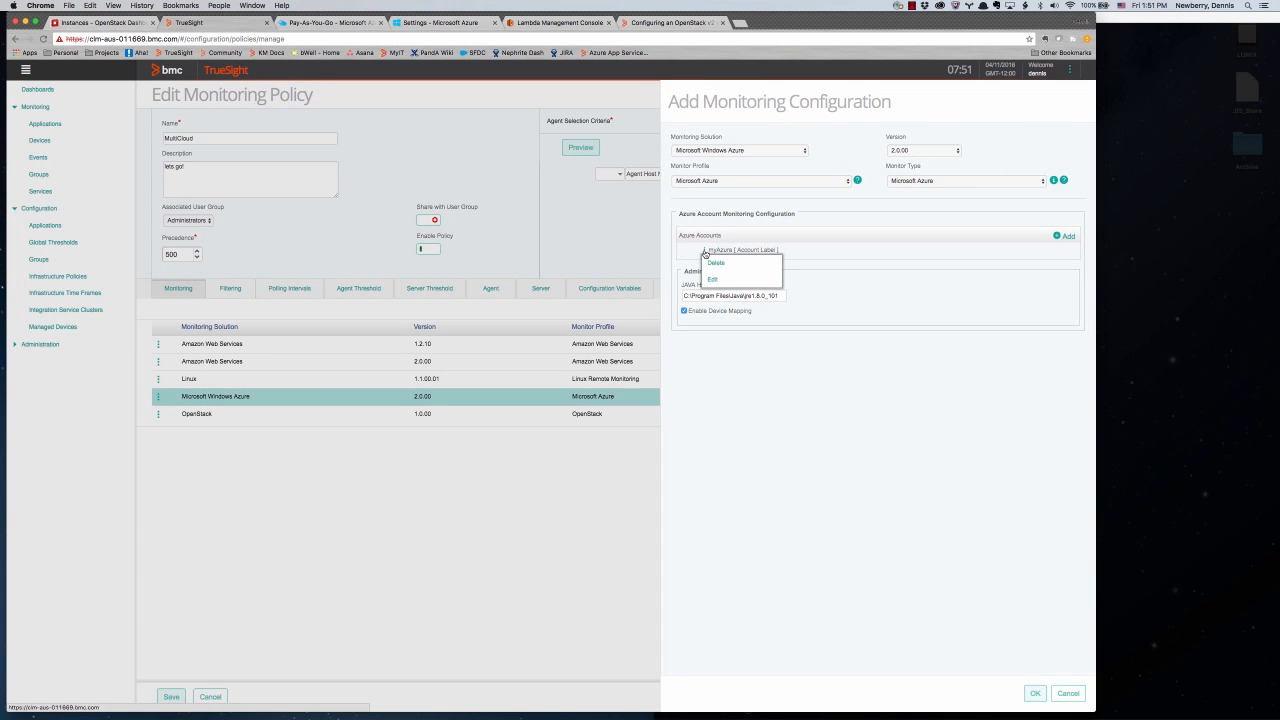
# - Review the myAzure account's monitors, then switch to the Pay-As-You-Go Azure portal overview
pyautogui.click(714, 279)
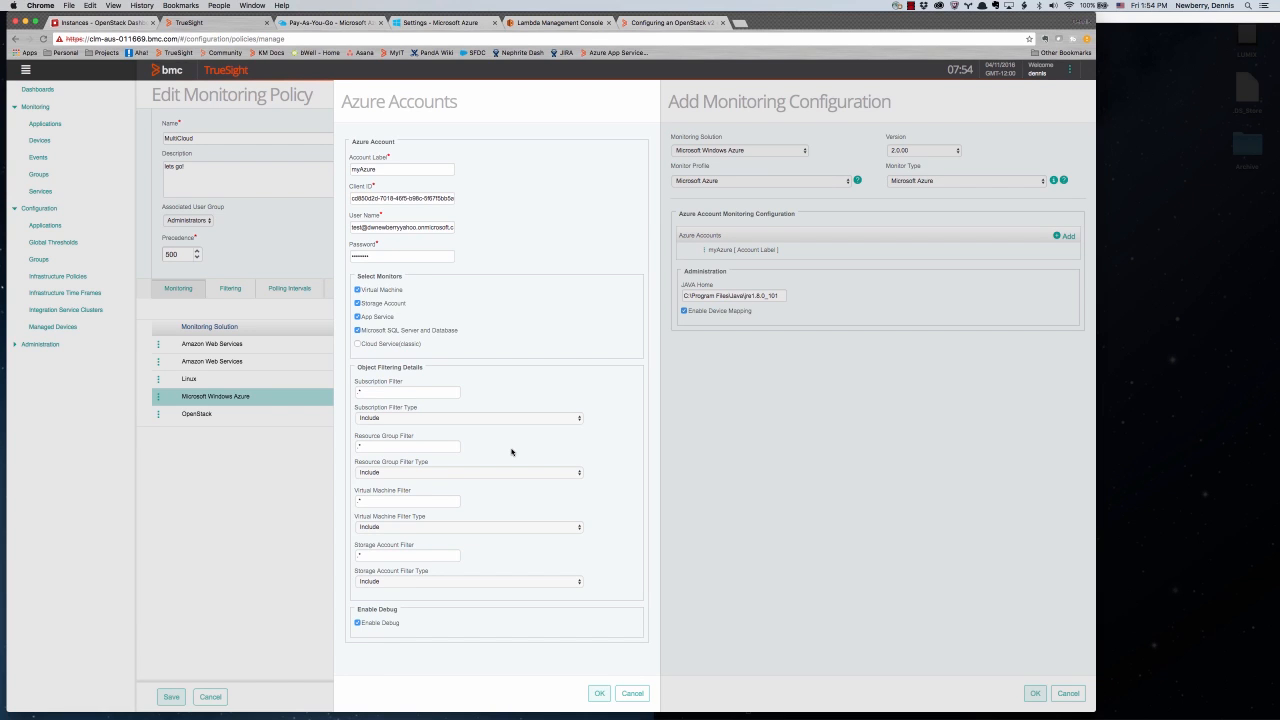
pyautogui.click(310, 22)
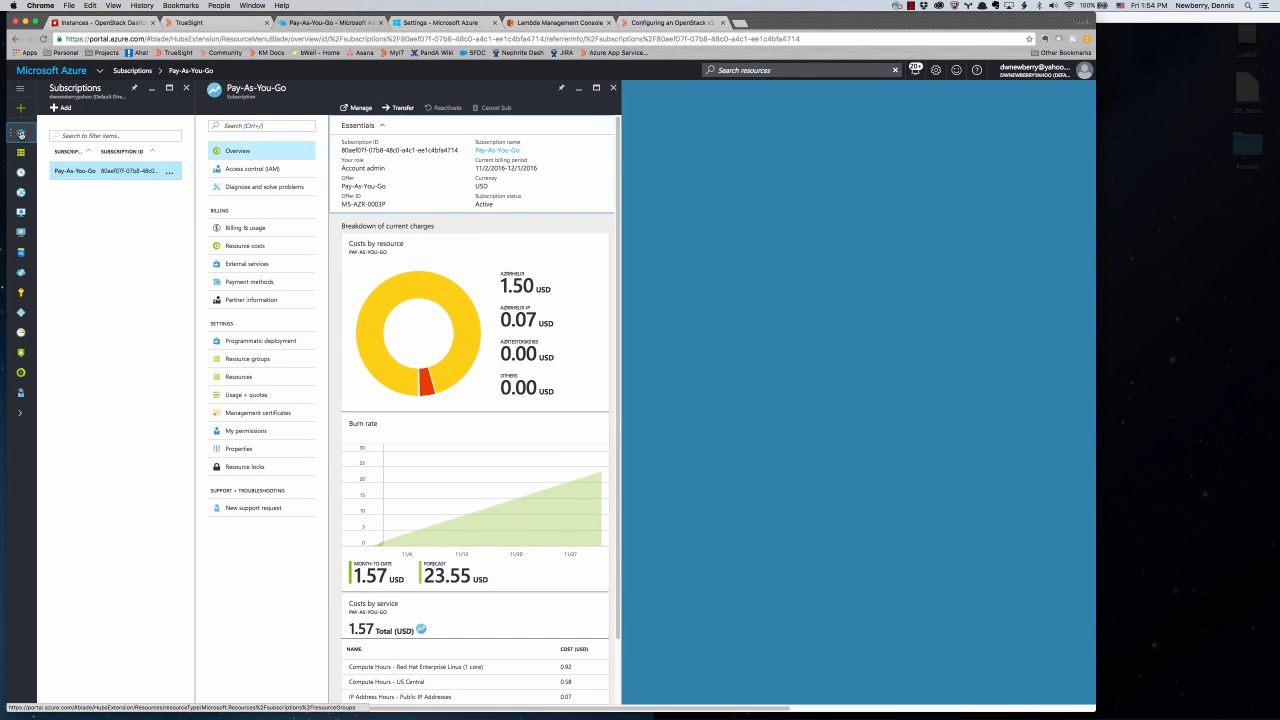
# - Check the nine resources in the AZR_TEST resource group, then return to TrueSight
pyautogui.click(21, 133)
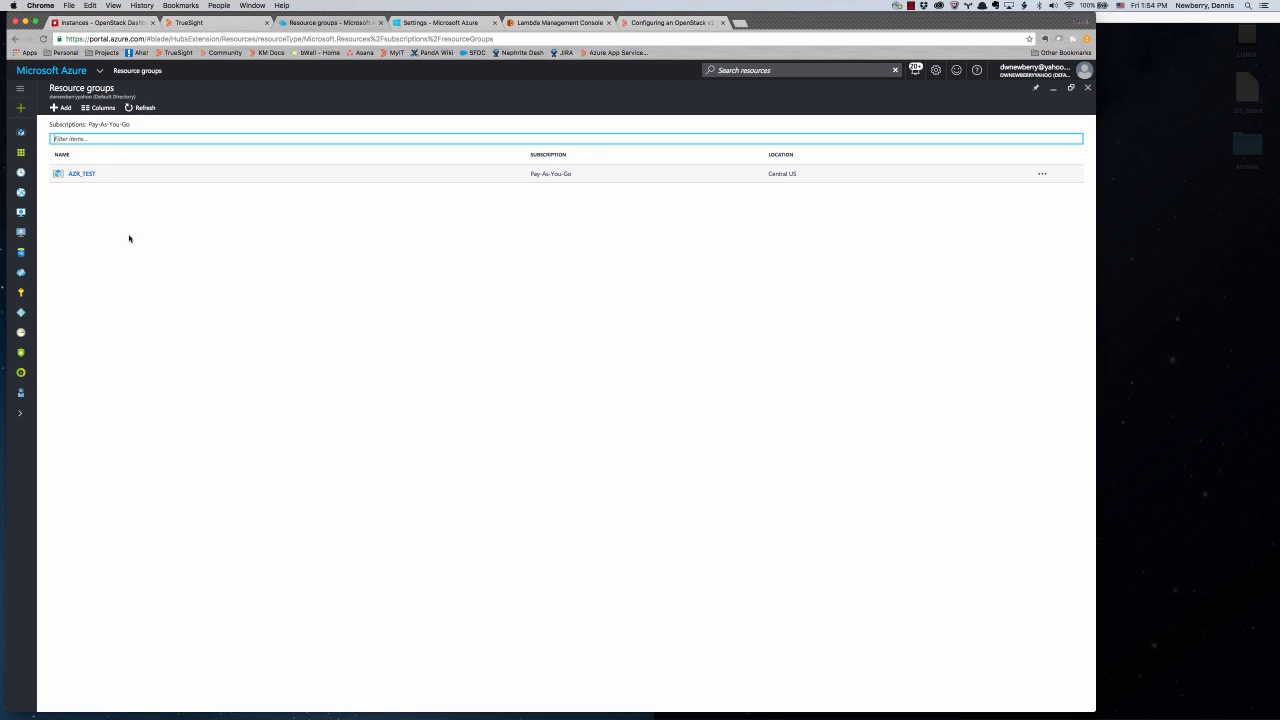
pyautogui.click(81, 175)
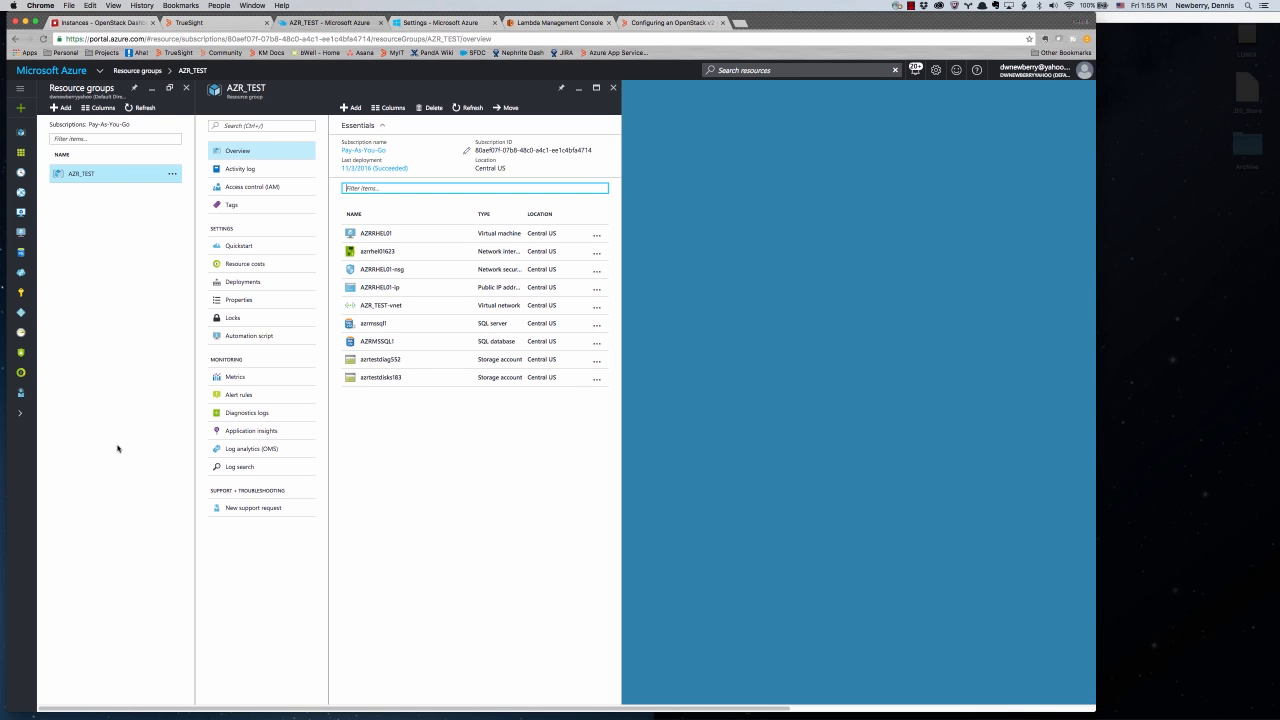
pyautogui.click(209, 23)
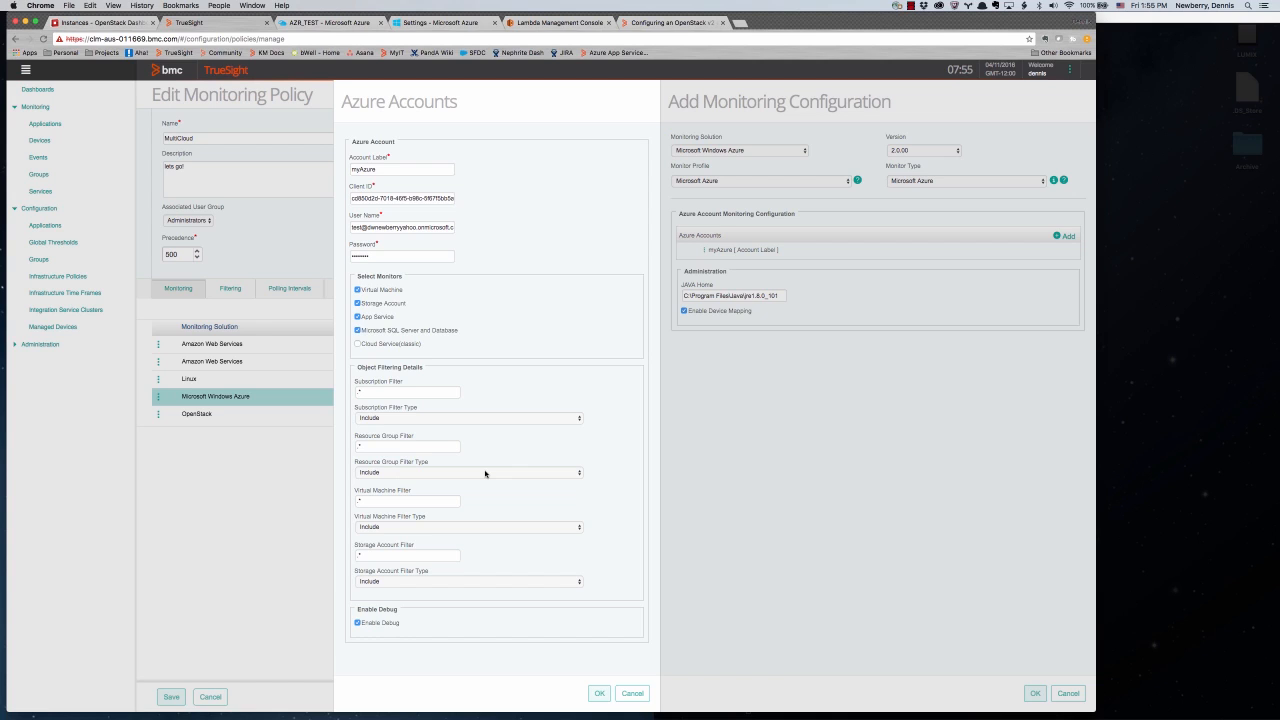
# - Close the Azure Accounts and Add Monitoring Configuration panels without saving
pyautogui.moveTo(485, 473)
pyautogui.moveTo(423, 499)
pyautogui.click(632, 693)
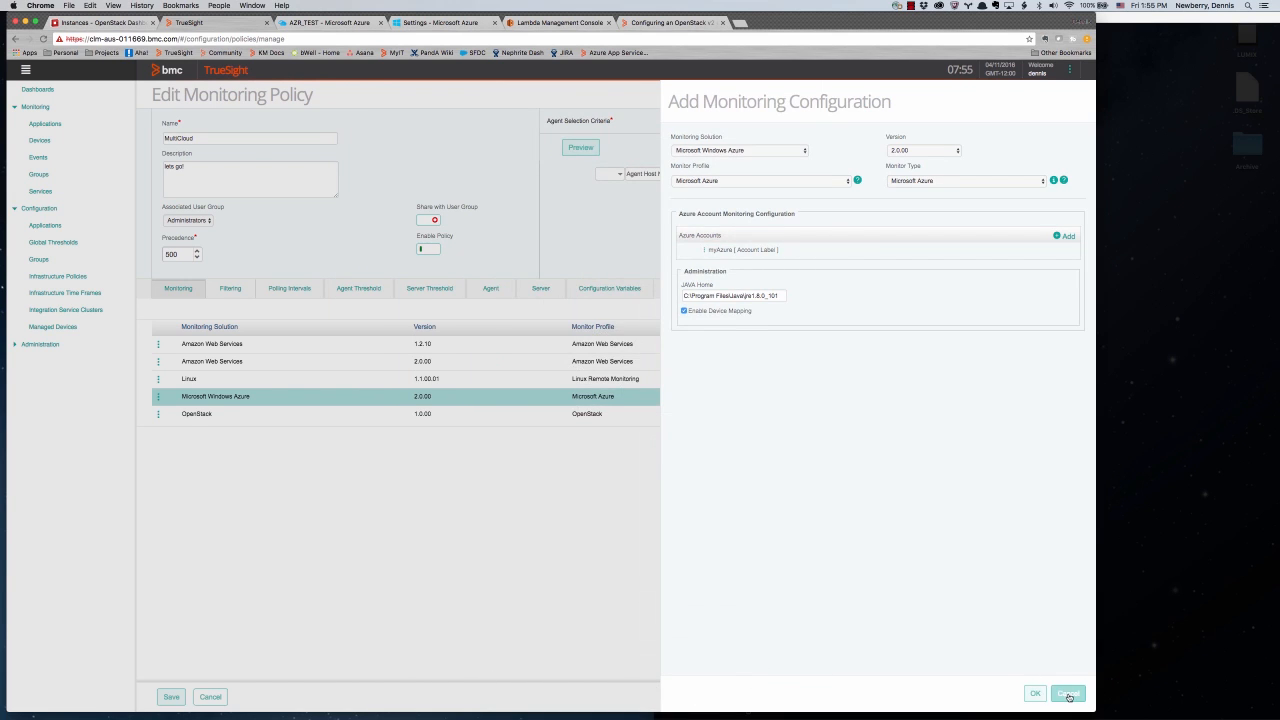
pyautogui.click(1066, 693)
# - Discard the MultiCloud policy edits and view all 47 monitored devices
pyautogui.click(210, 697)
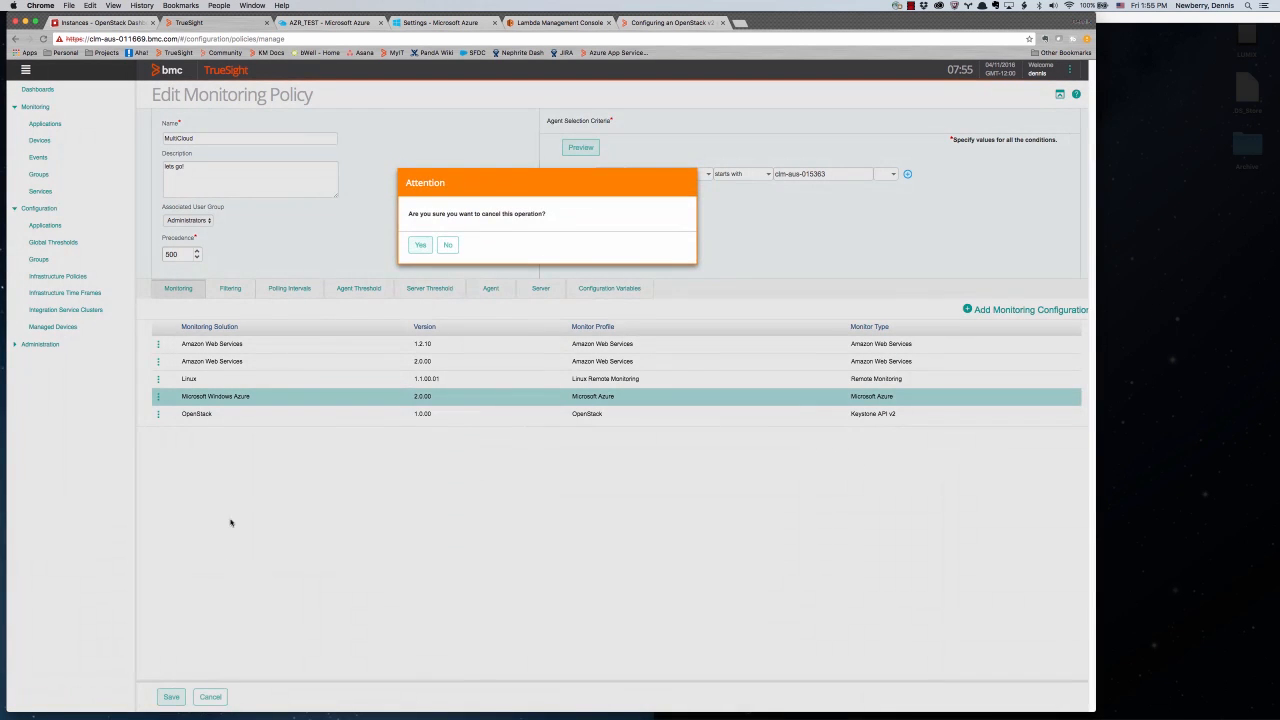
pyautogui.click(420, 245)
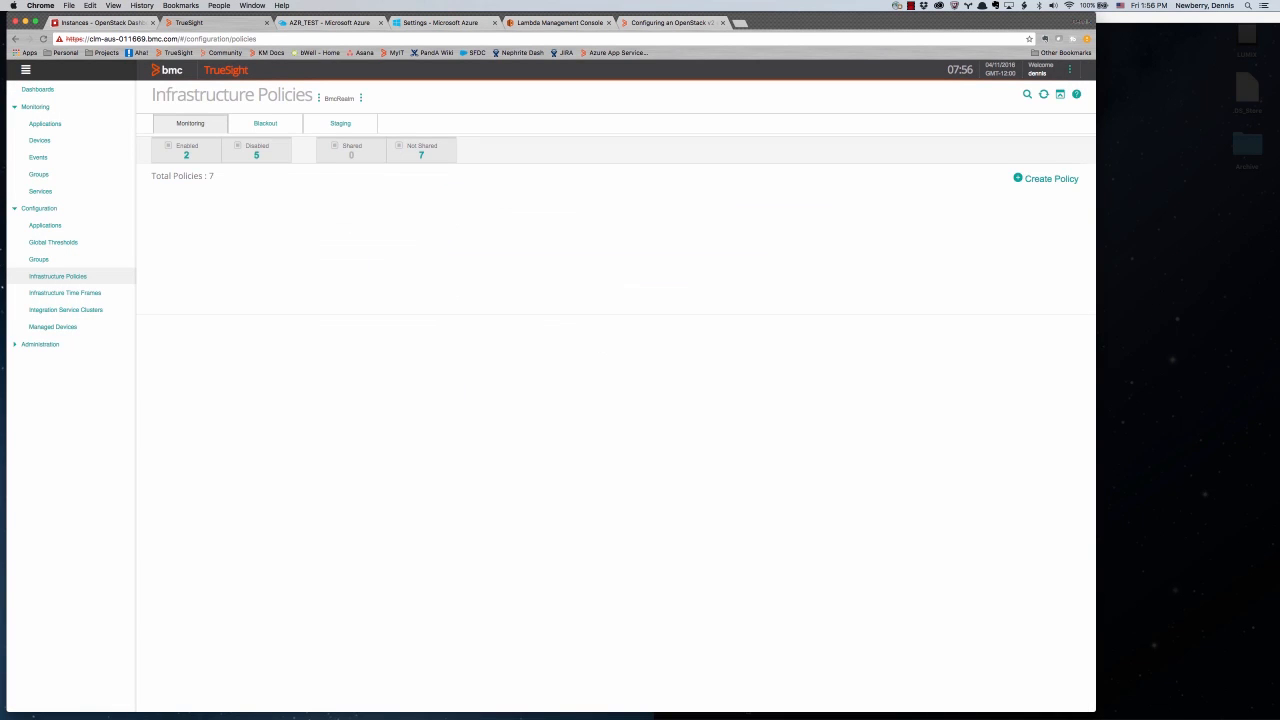
pyautogui.click(76, 142)
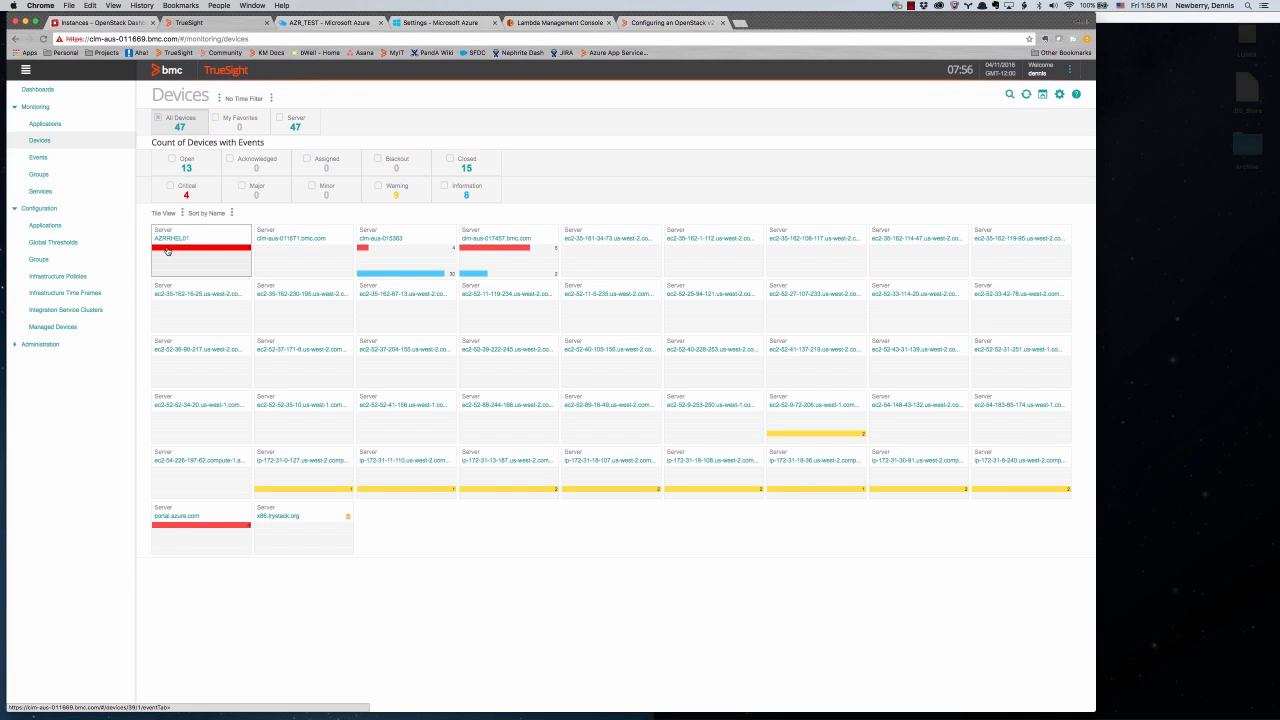
# - Trace AZRRHEL01's monitors through myAzure, Pay-As-You-Go and AZR_TEST to its VM resources, then return to policies
pyautogui.click(170, 241)
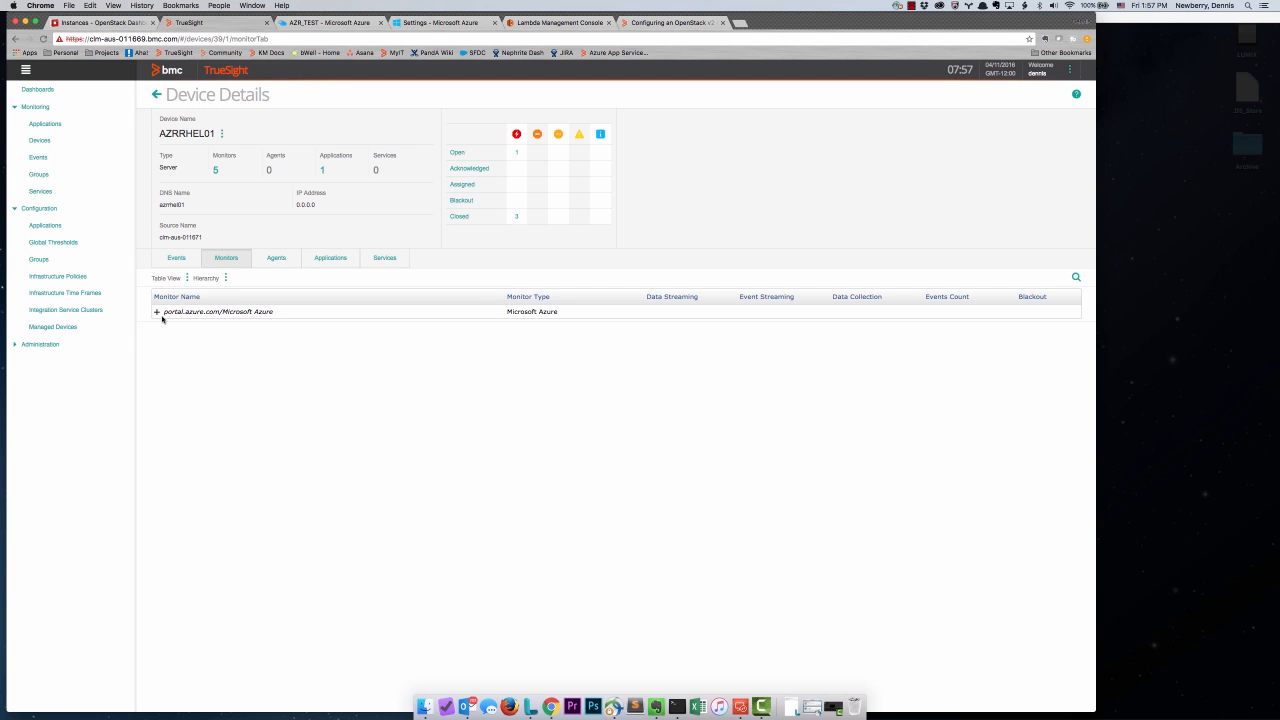
pyautogui.click(156, 312)
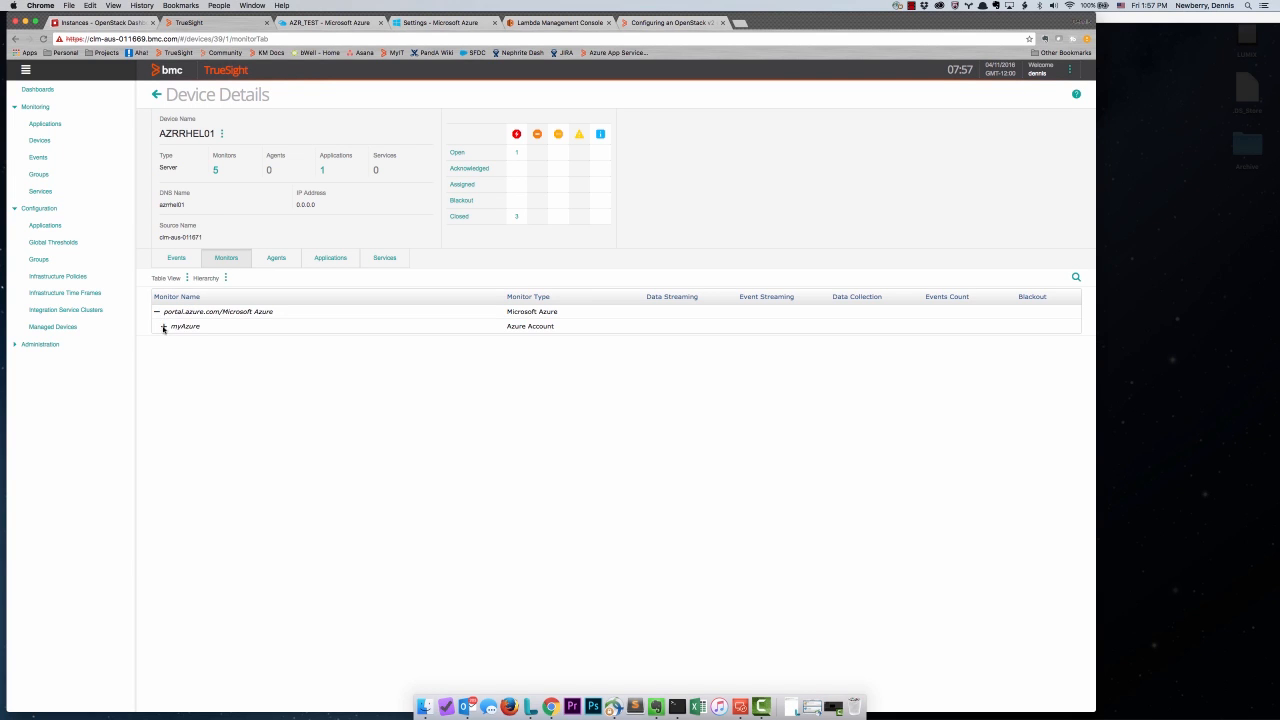
pyautogui.click(163, 327)
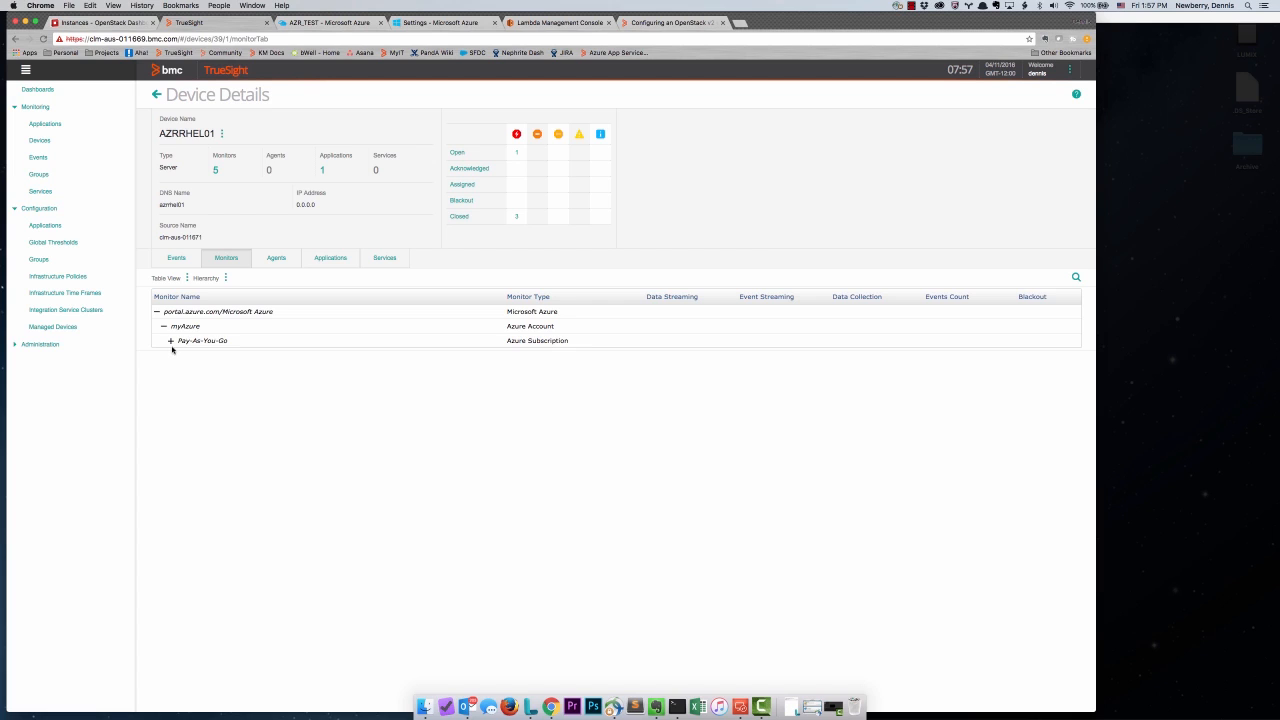
pyautogui.click(170, 341)
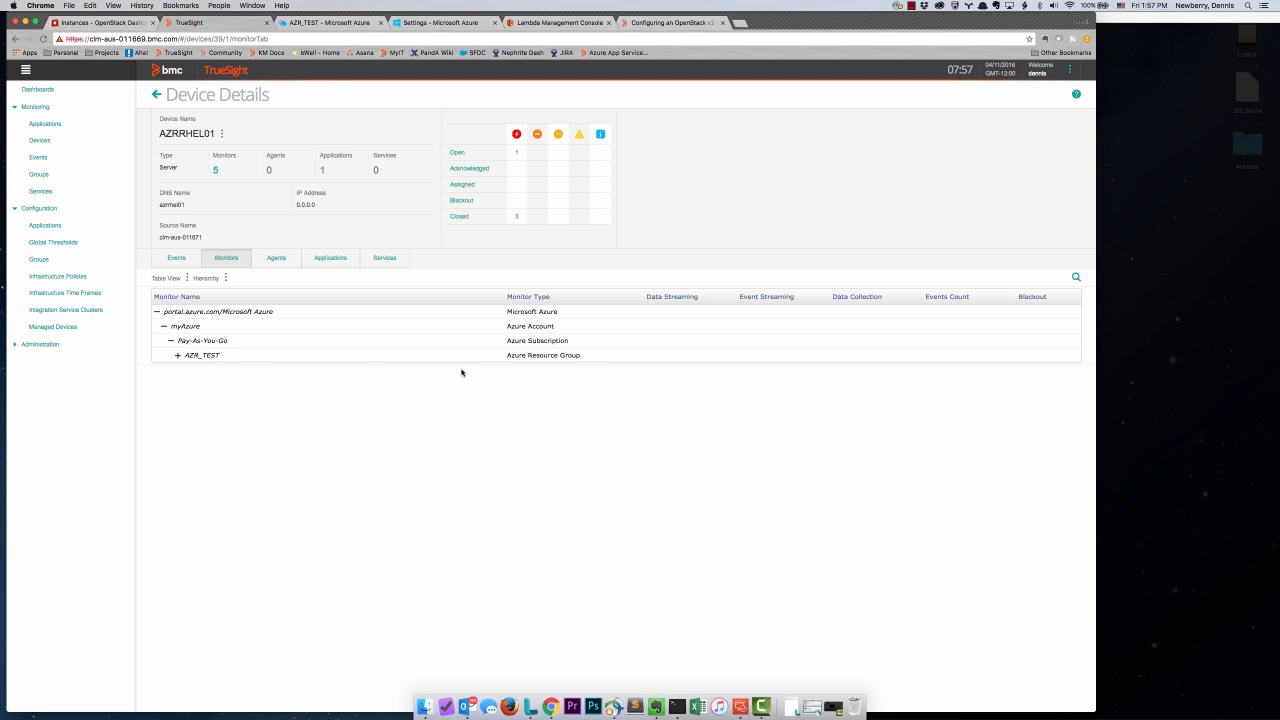
pyautogui.click(178, 357)
pyautogui.click(184, 370)
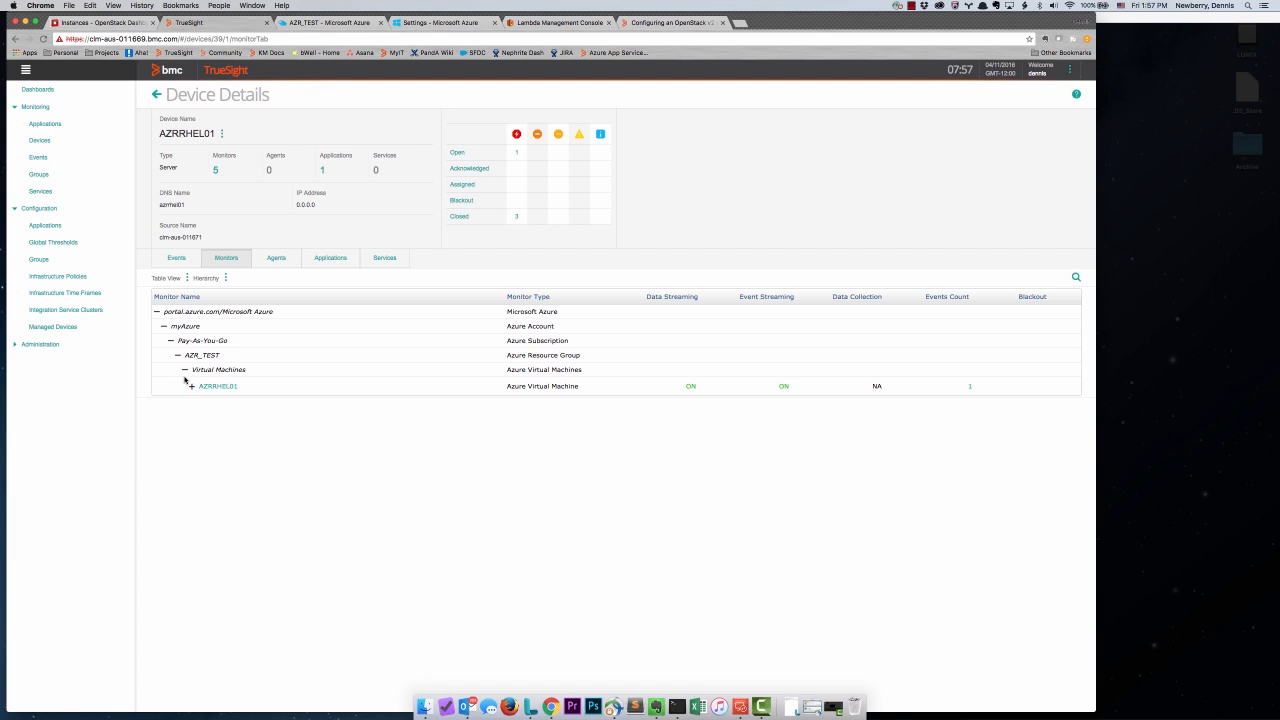
pyautogui.click(185, 371)
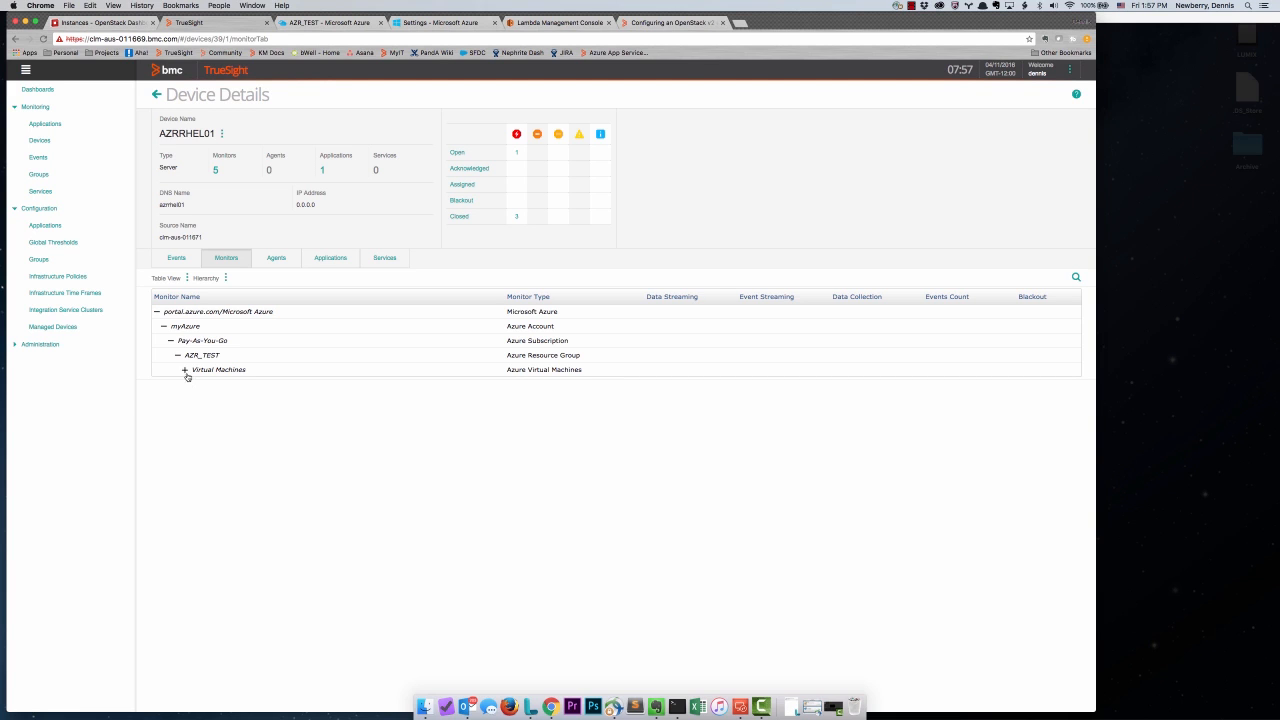
pyautogui.click(185, 370)
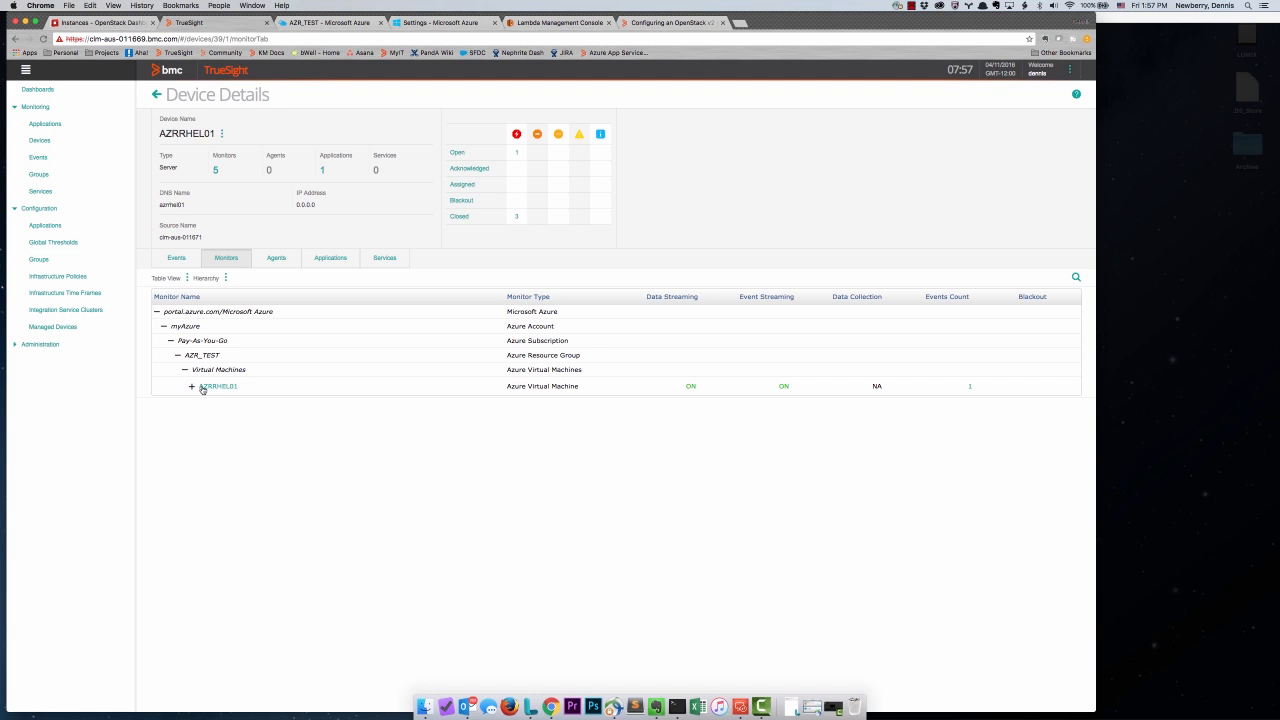
pyautogui.click(191, 386)
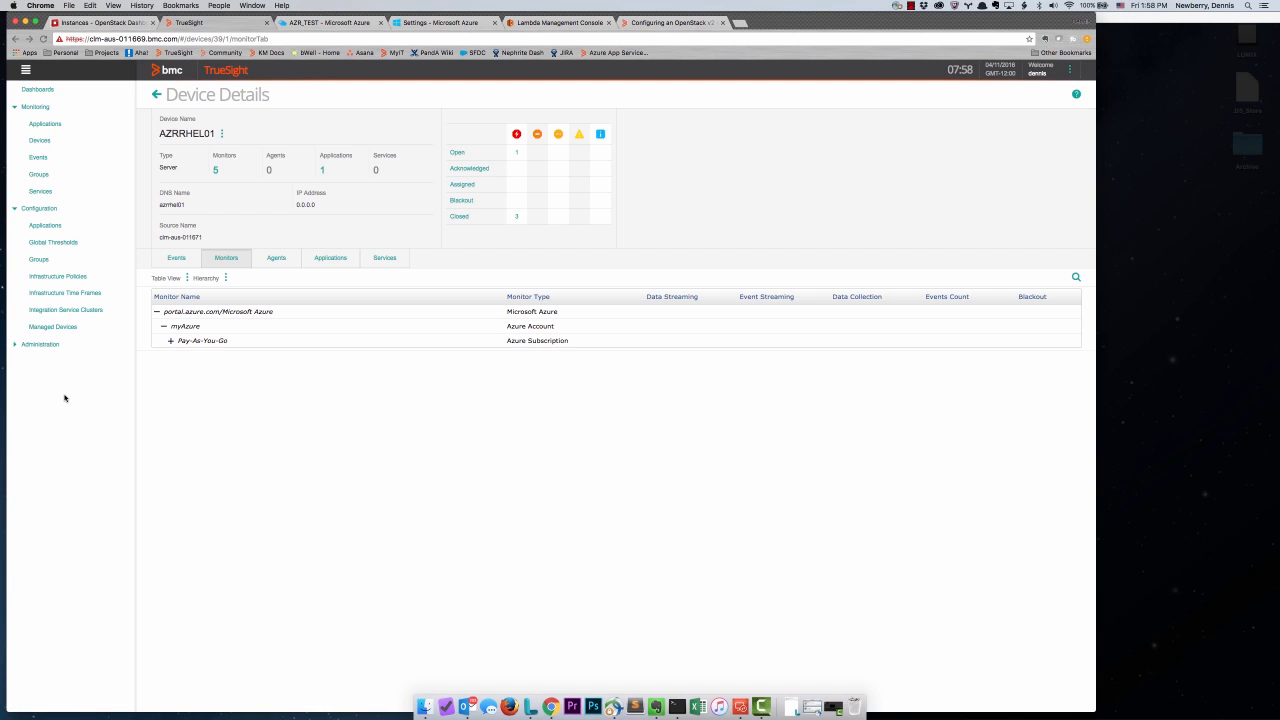
pyautogui.click(64, 280)
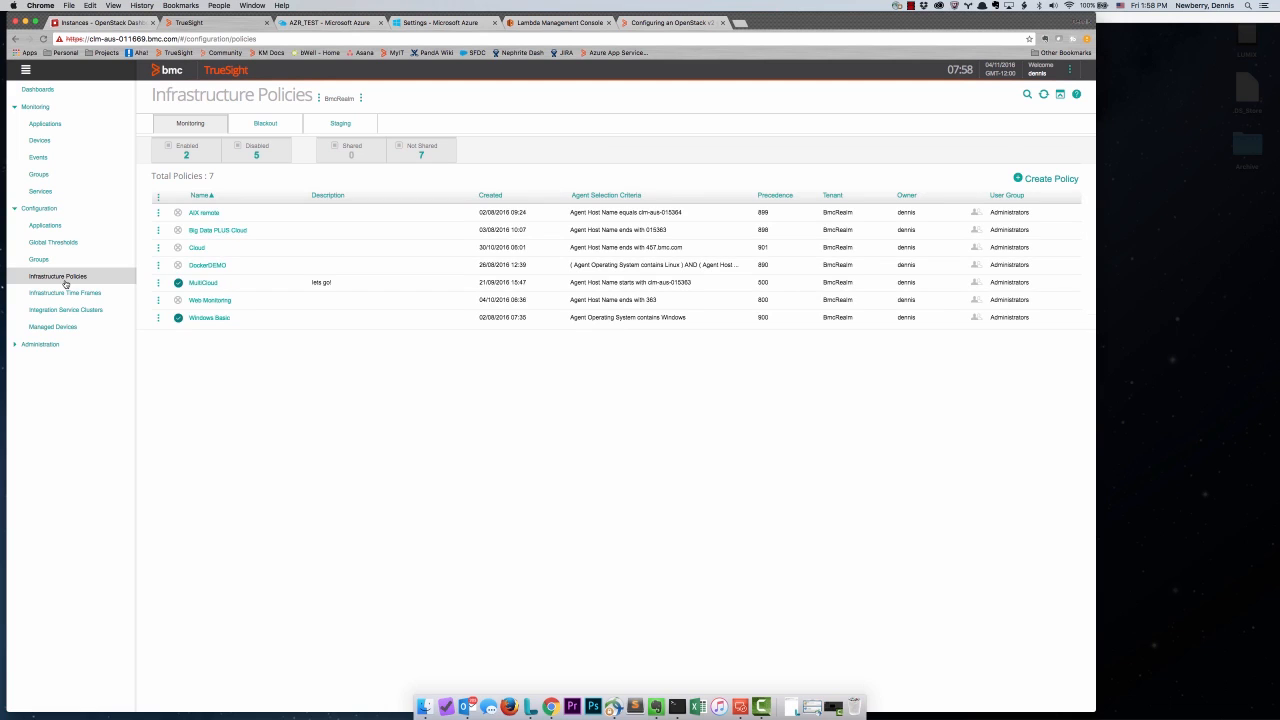
# - Edit the MultiCloud policy's OpenStack 1.0.00 configuration showing the OpenStackTest environment
pyautogui.click(157, 283)
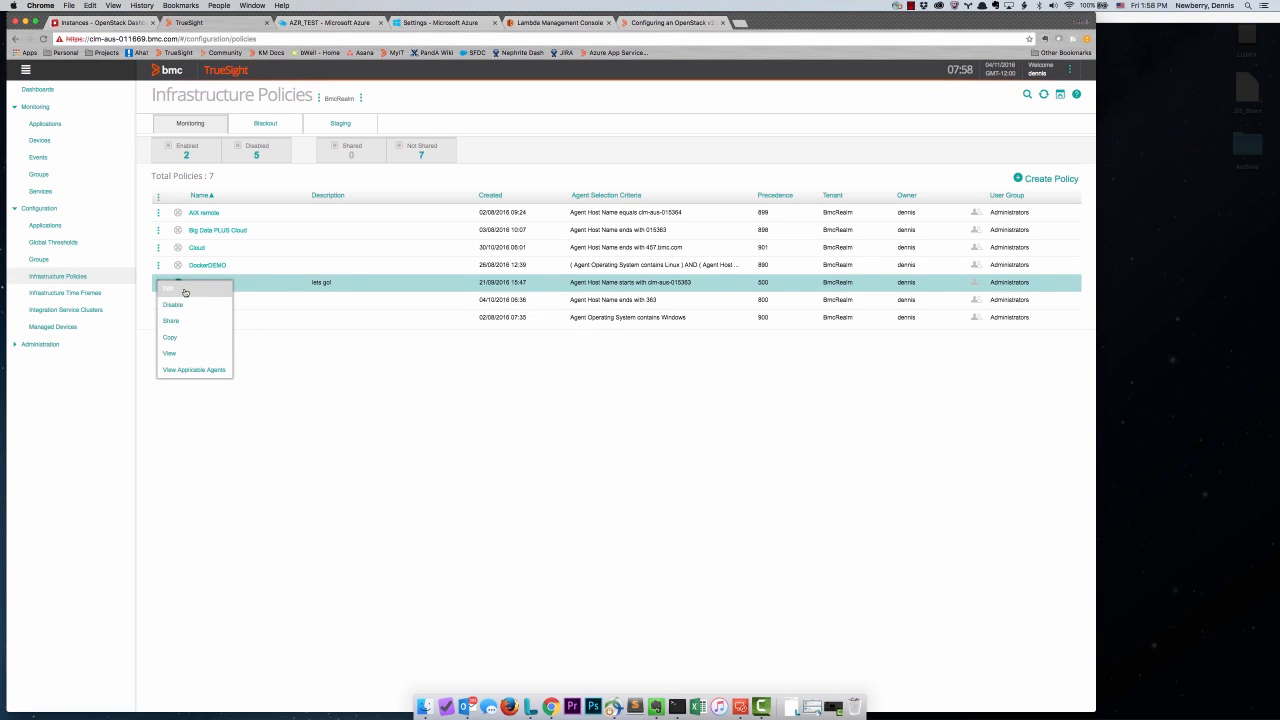
pyautogui.click(185, 288)
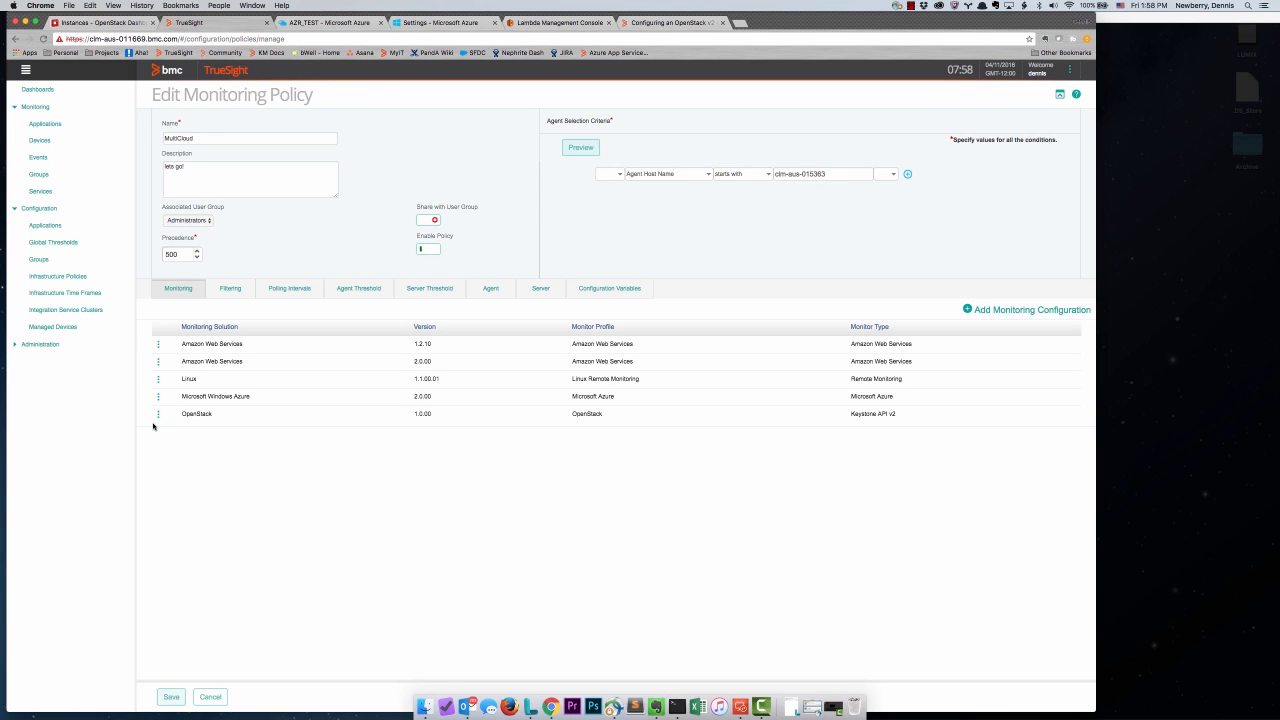
pyautogui.click(157, 414)
pyautogui.click(169, 420)
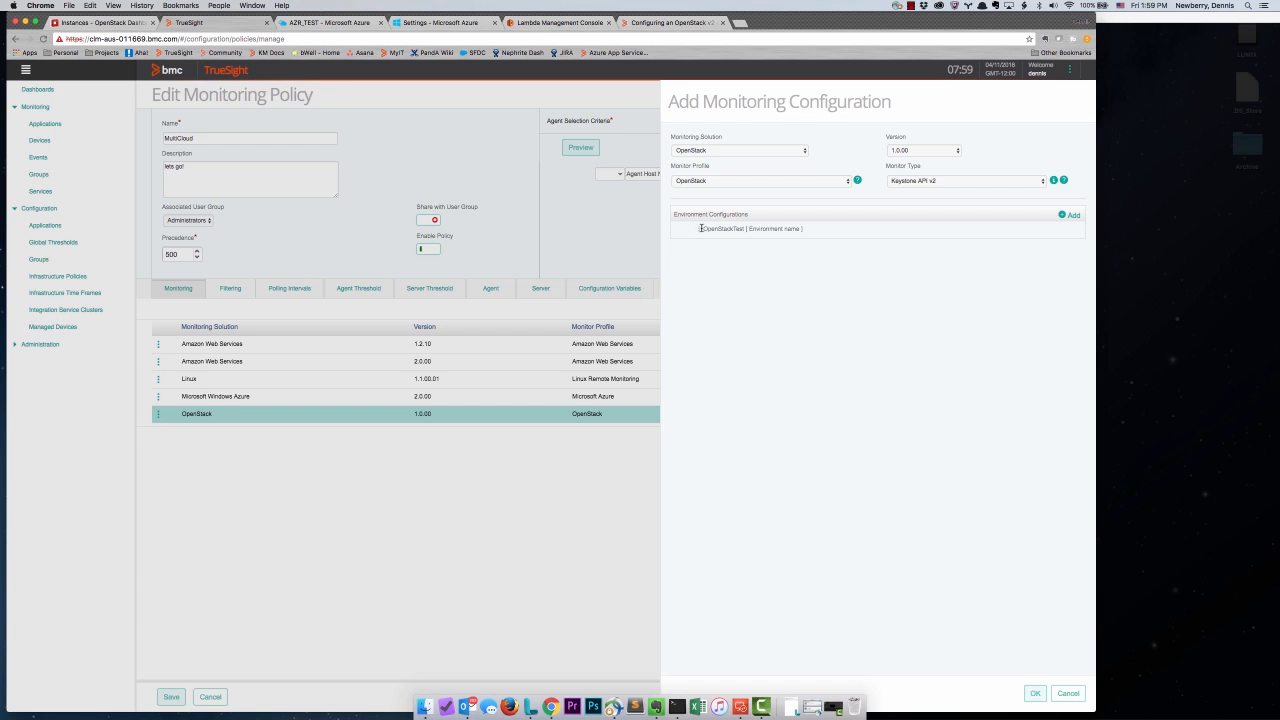
# - Review OpenStackTest's connection settings, then open the MultiCloud Example application's model at Critical severity
pyautogui.click(700, 228)
pyautogui.click(710, 245)
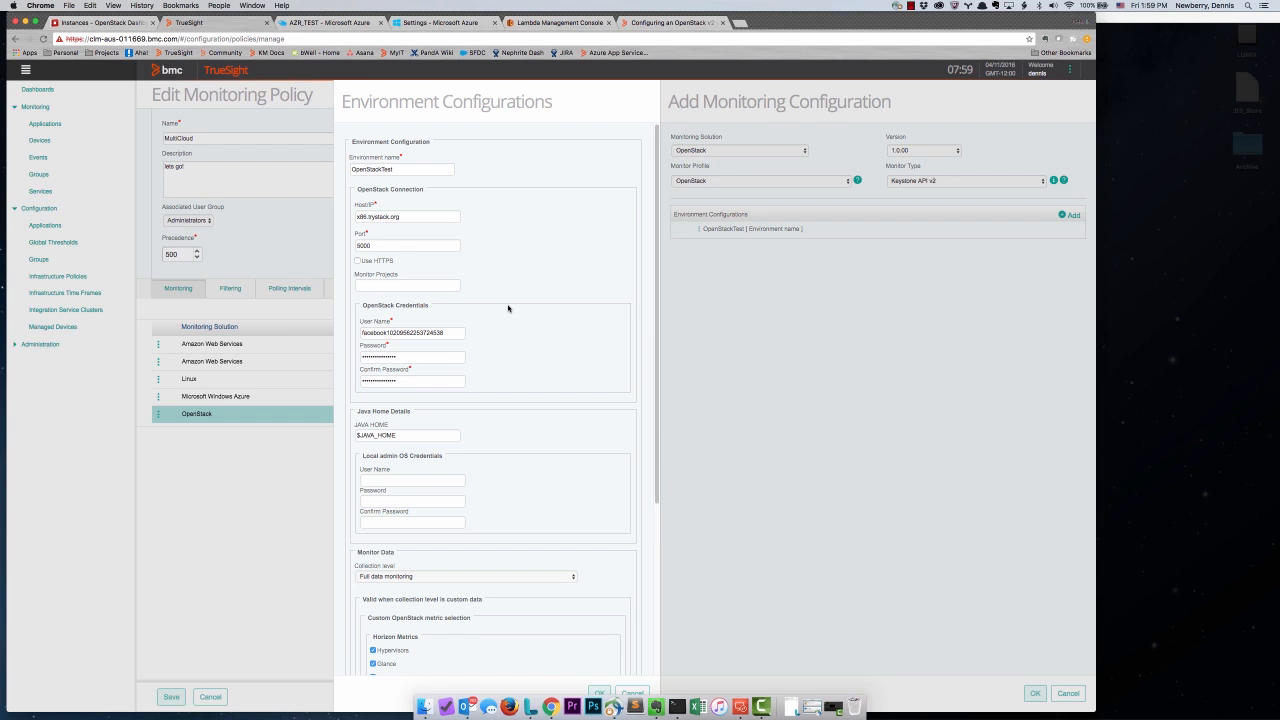
pyautogui.scroll(-1, 508, 308)
pyautogui.scroll(-3, 508, 308)
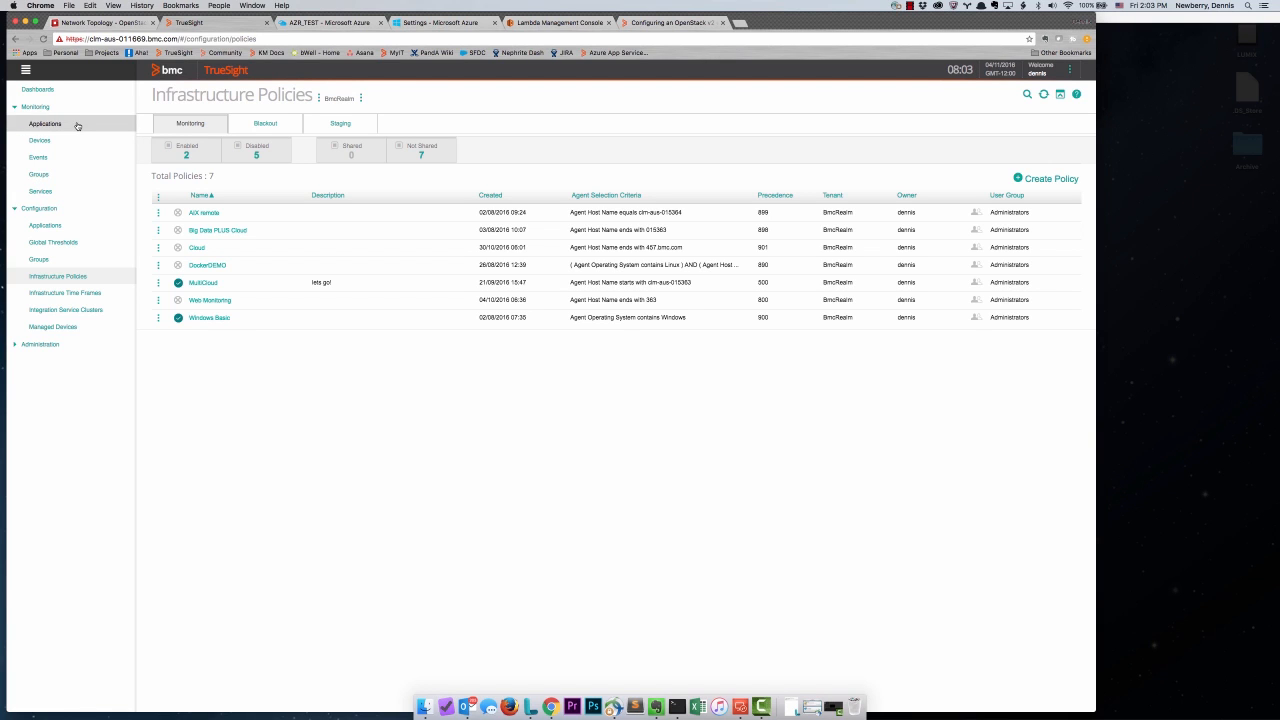
pyautogui.click(77, 126)
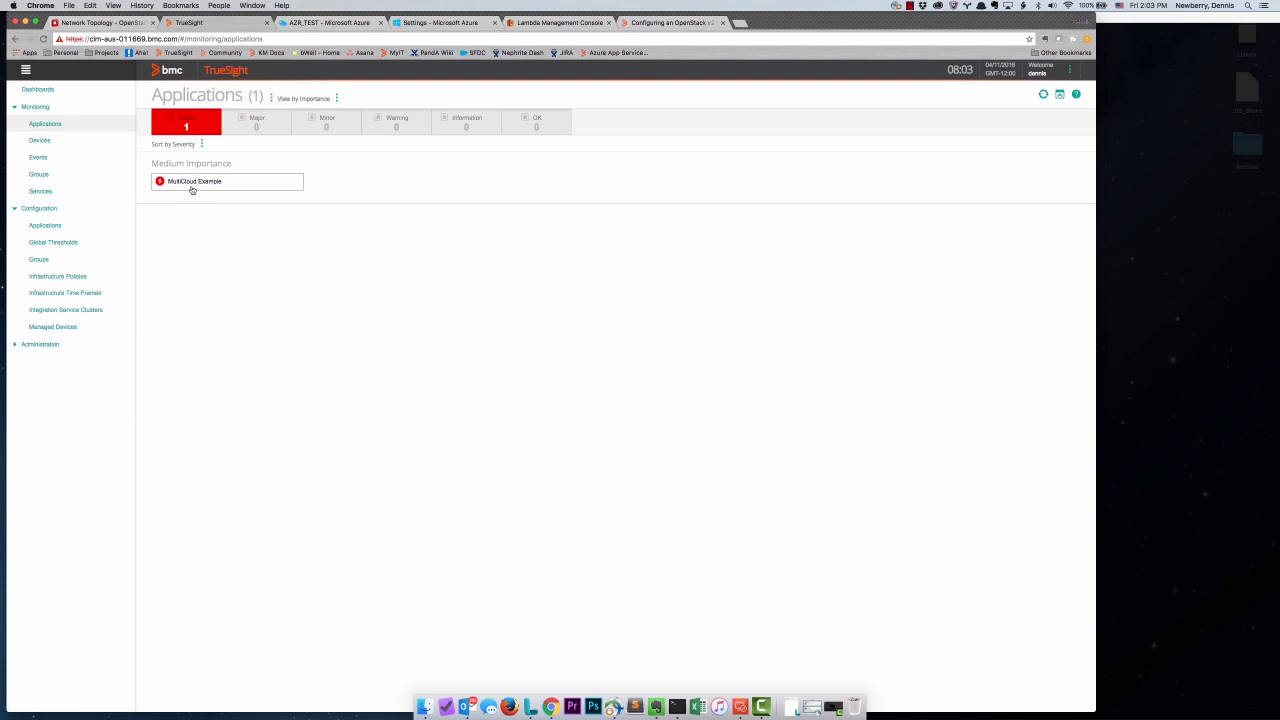
pyautogui.click(192, 184)
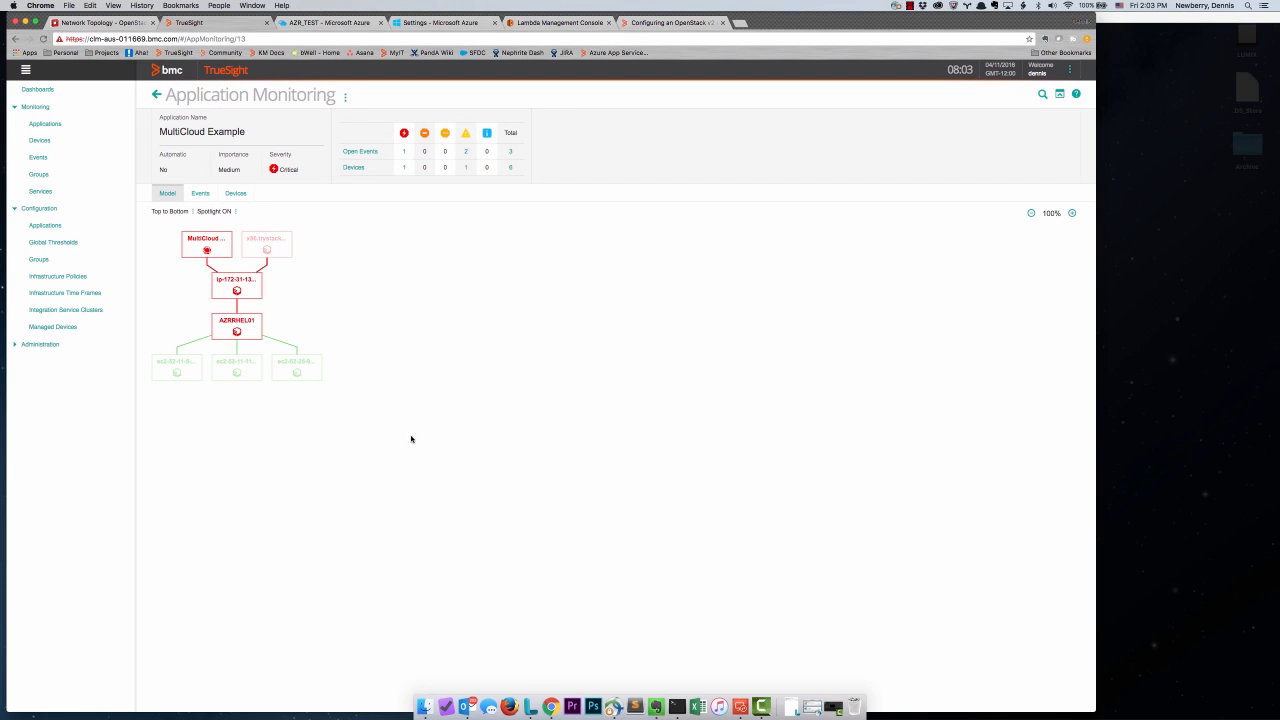